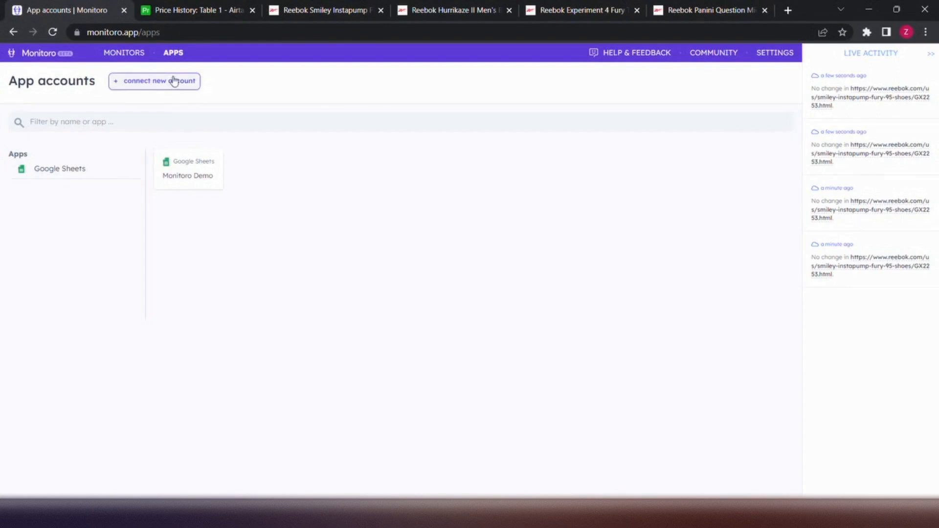
left_click(173, 81)
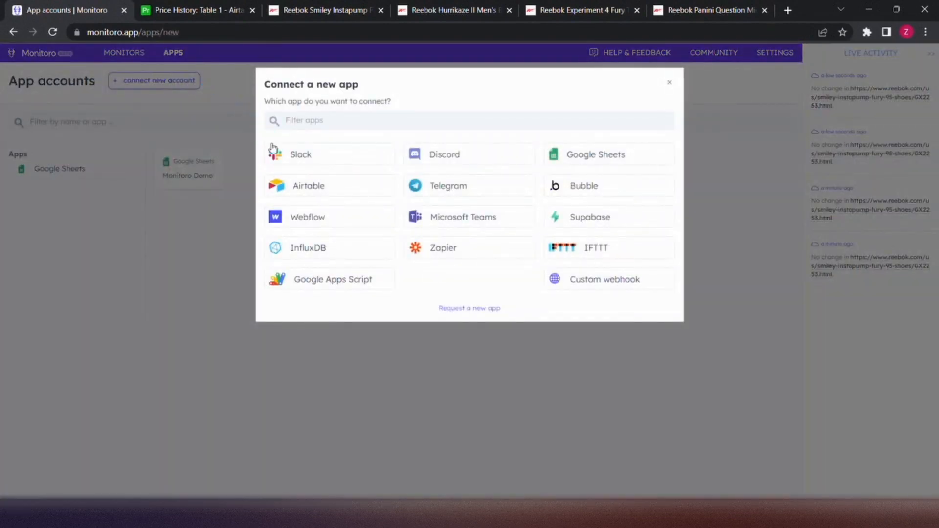
left_click(313, 190)
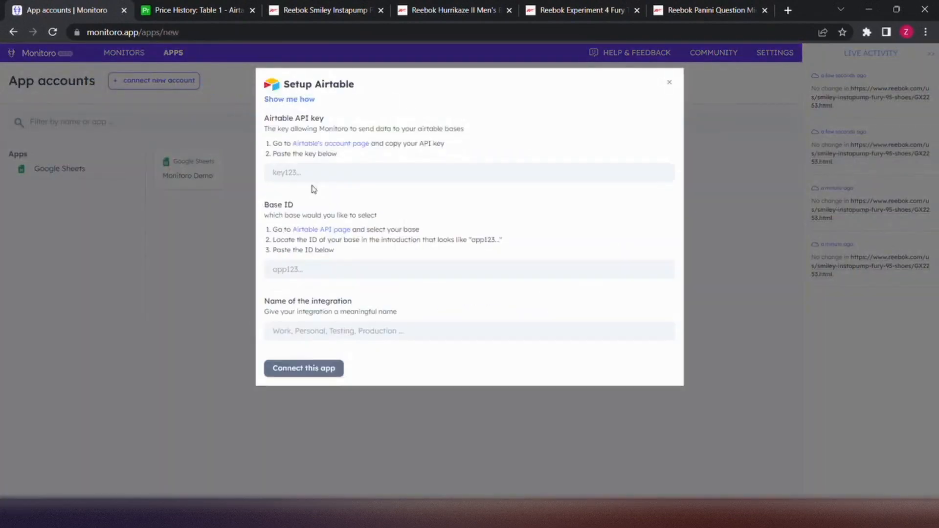
left_click(353, 143)
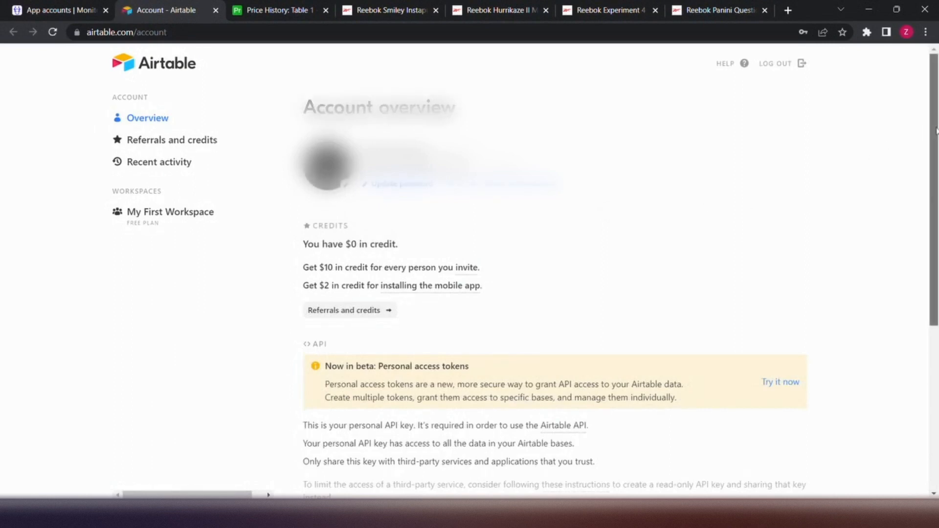
scroll(403, 307, "down", 2)
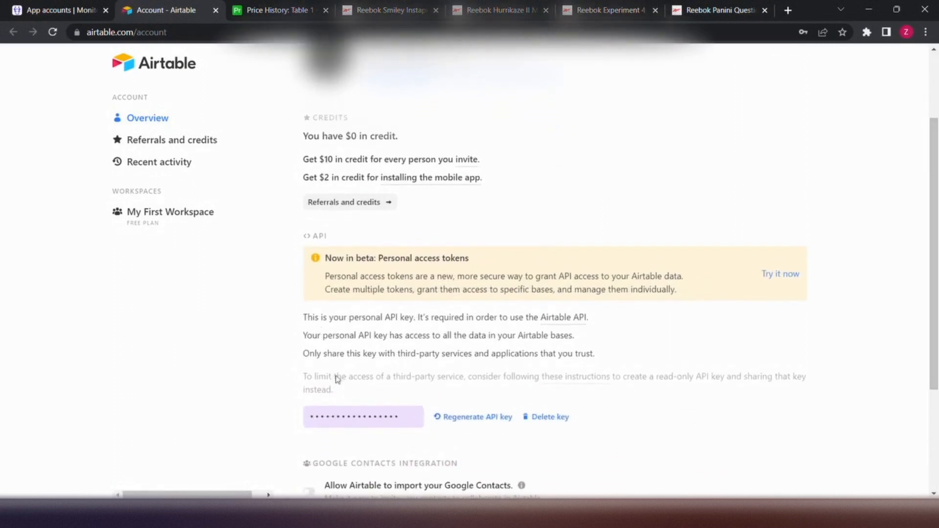
left_click(402, 416)
key("ctrl+c")
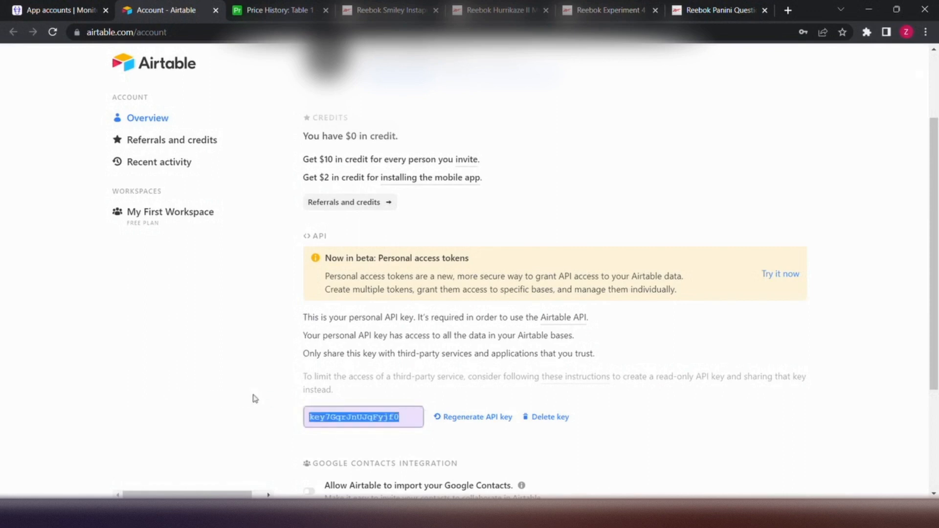
key("ctrl+shift+Tab")
left_click(331, 167)
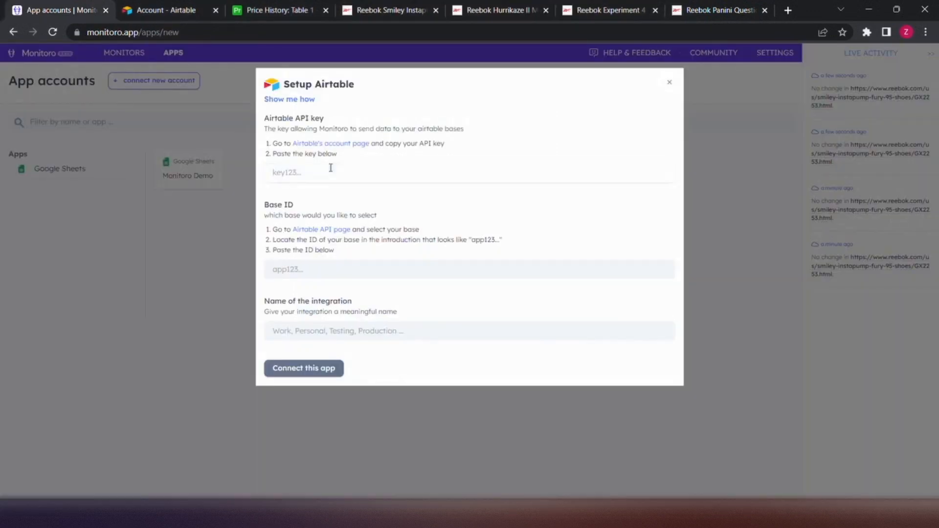
key("ctrl+v")
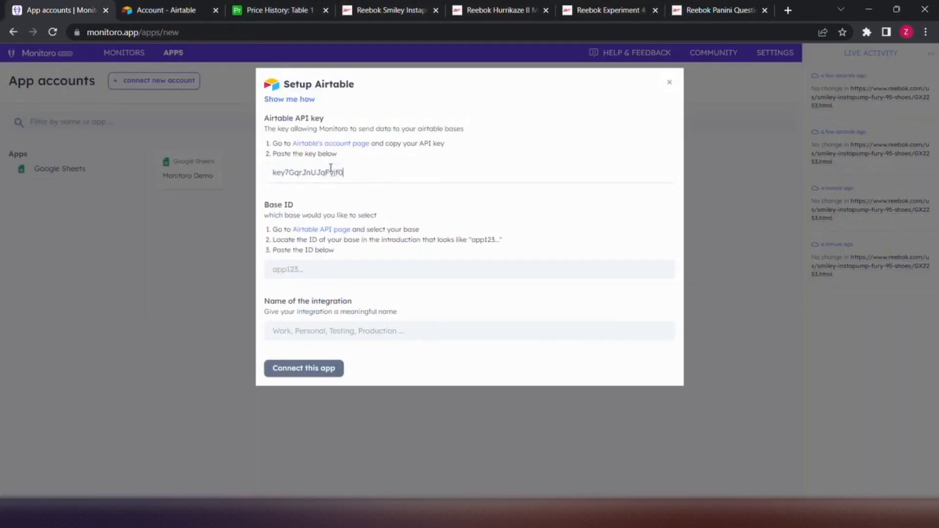
Copy the base ID from the Price History base's Airtable API documentation and paste it into the Airtable setup's Base ID
left_click(337, 233)
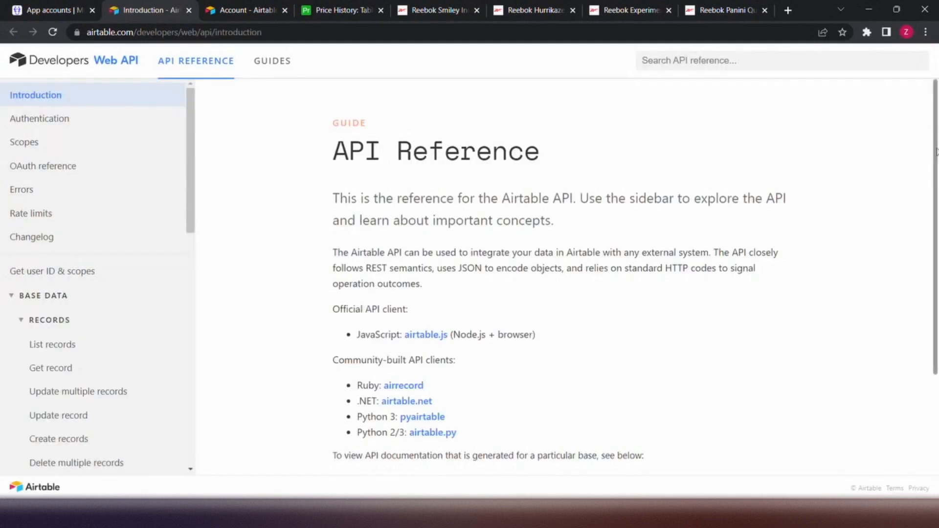
left_click_drag(936, 152, 936, 254)
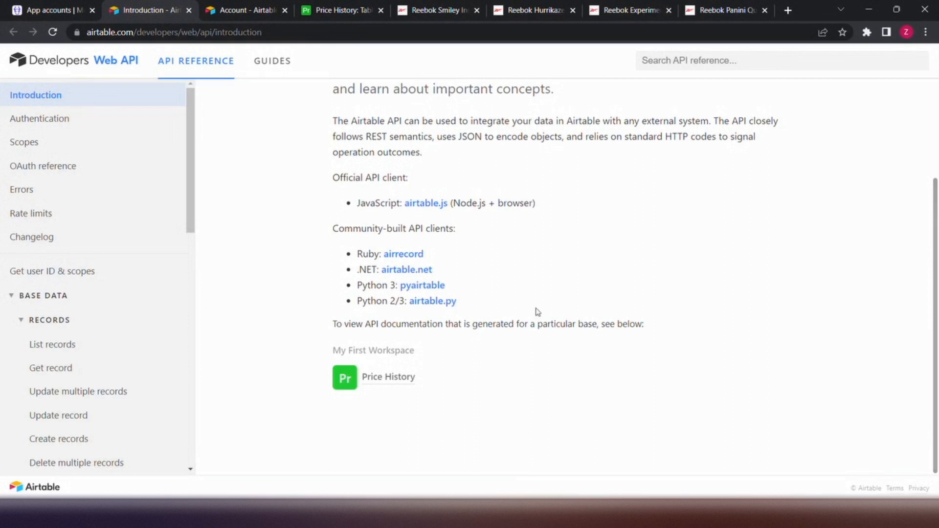
left_click(386, 375)
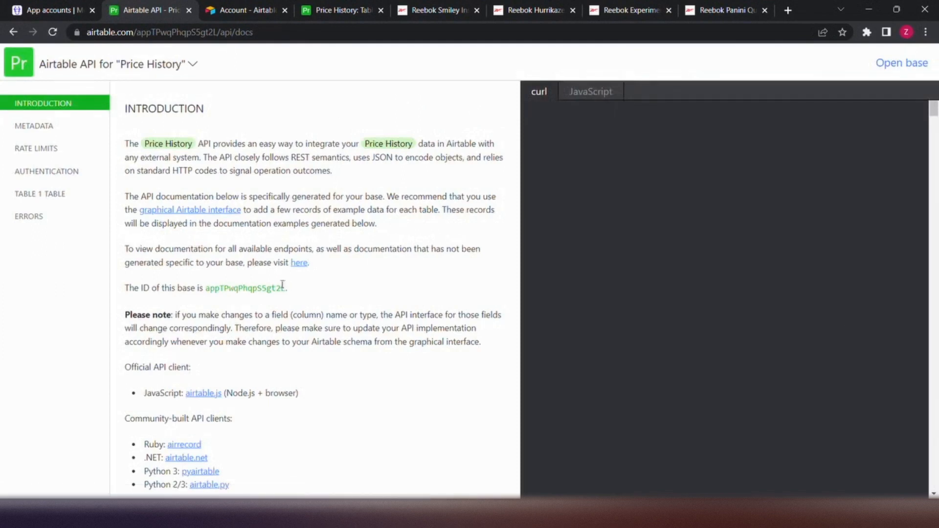
left_click_drag(285, 288, 206, 288)
key("ctrl+c")
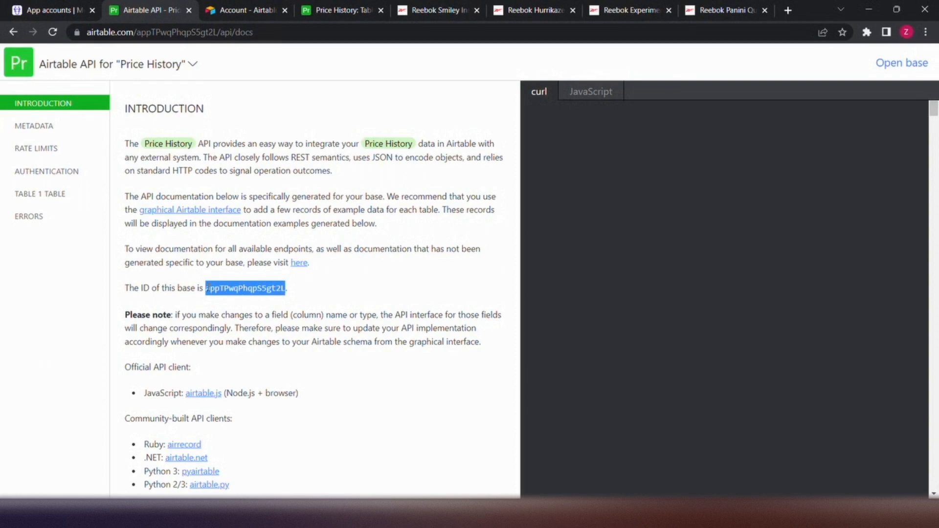
left_click(42, 10)
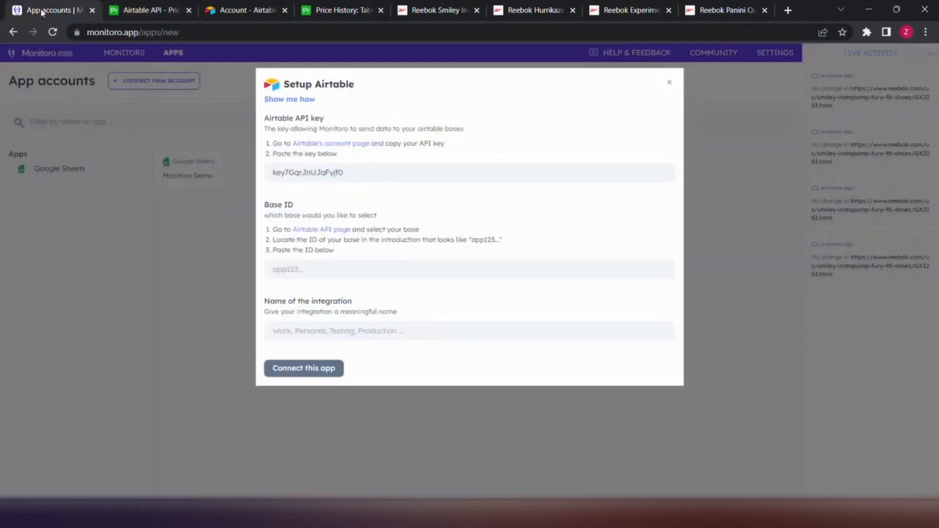
left_click(317, 264)
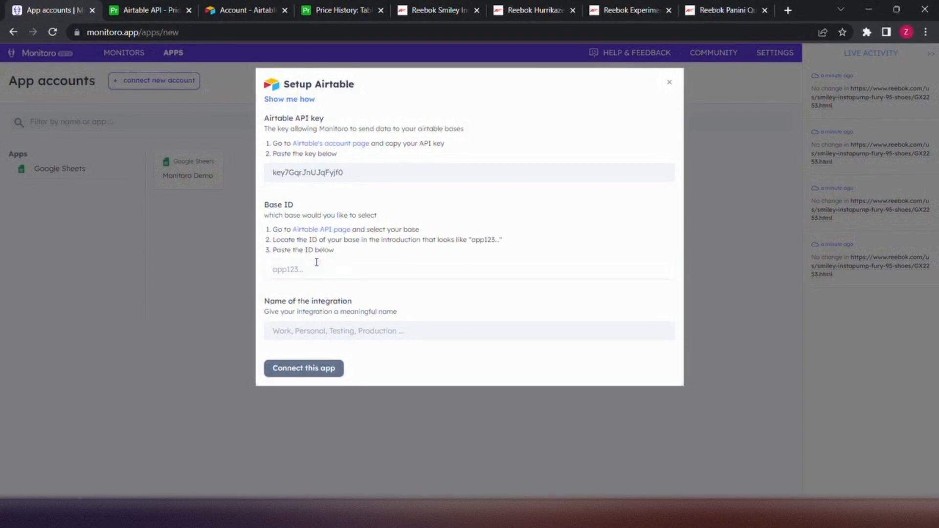
key("ctrl+v")
Name the Airtable integration "Monitoro Demo" and connect the app
left_click(329, 328)
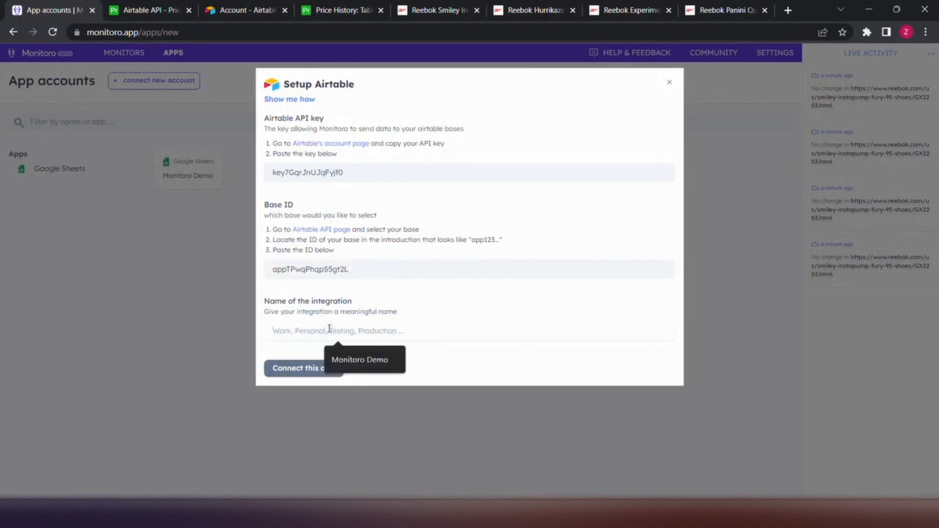
type("Mon")
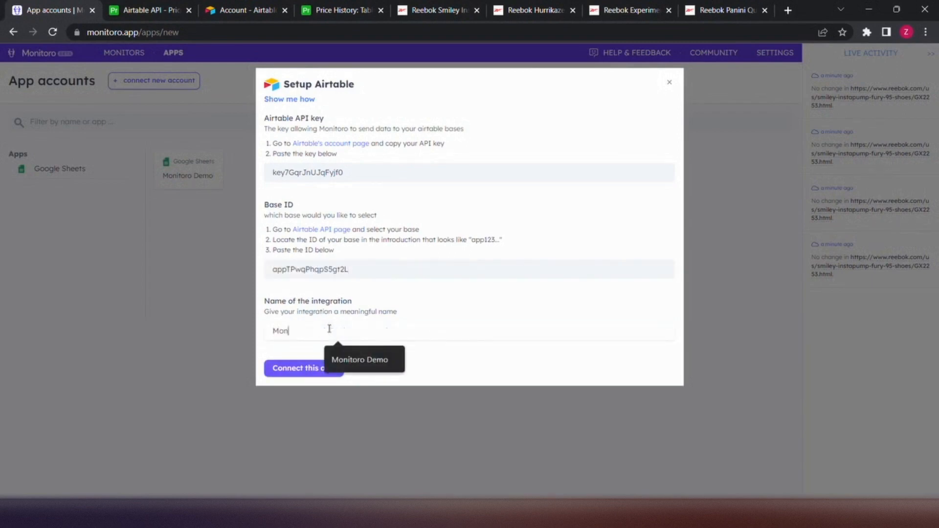
type("itoro Demo")
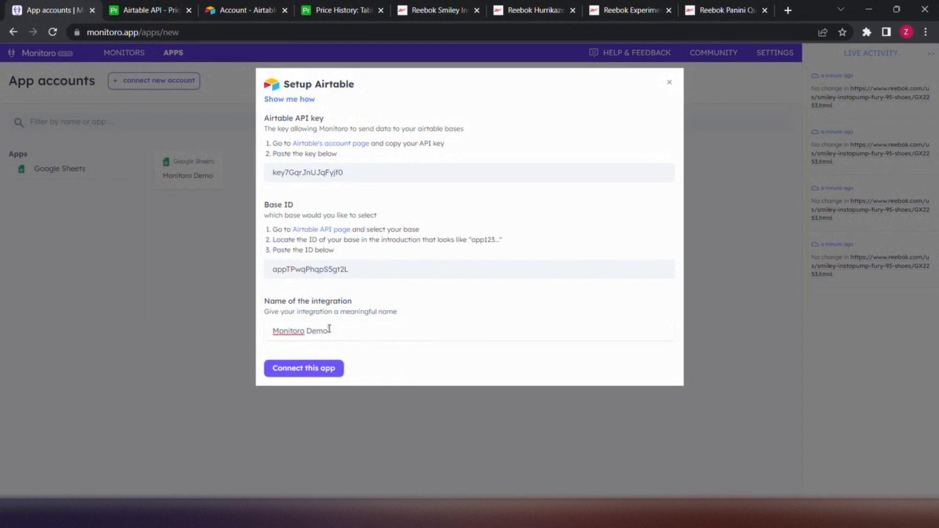
left_click(306, 375)
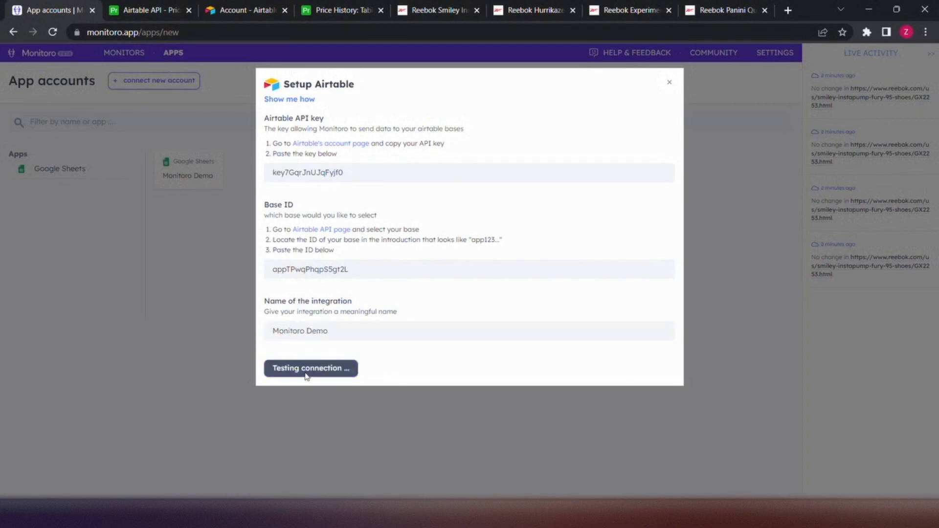
left_click(287, 133)
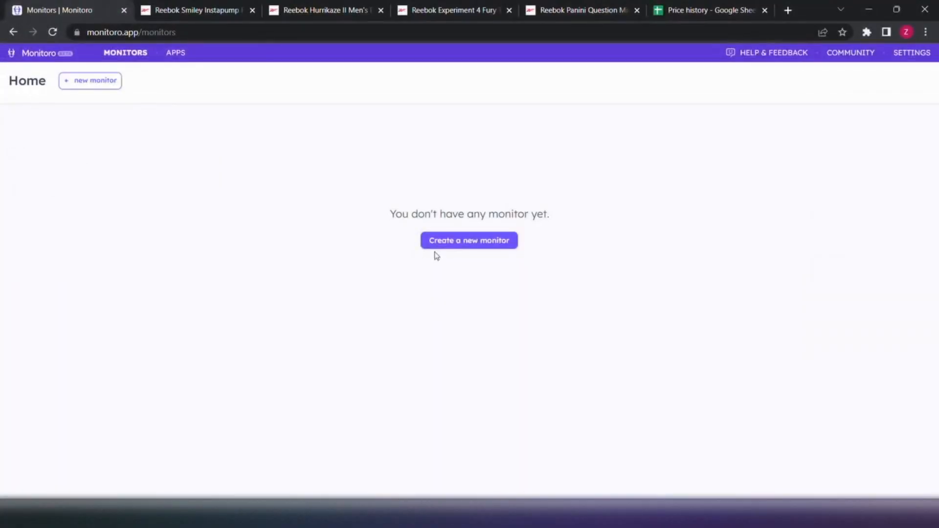
Create a new monitor named "Price" with the default icon and the "On my machine" monitoring engine
left_click(463, 245)
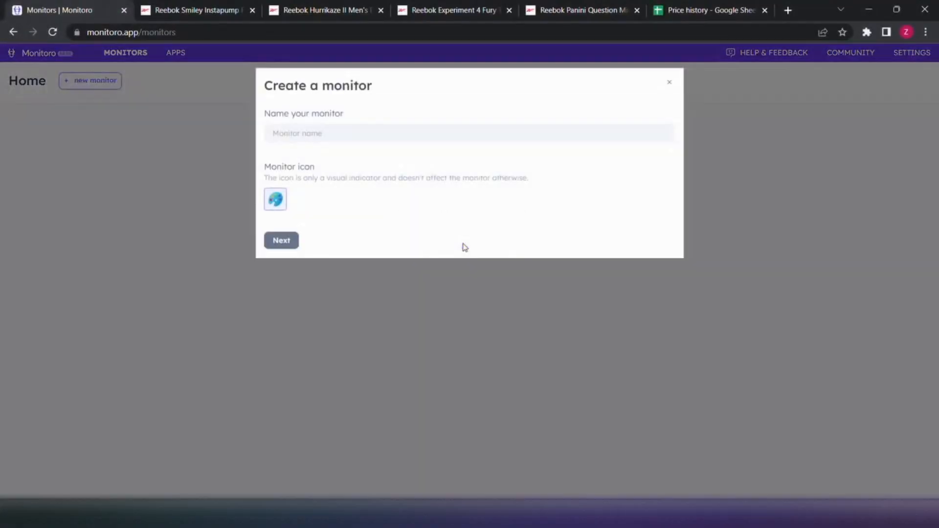
left_click(426, 131)
type("Price")
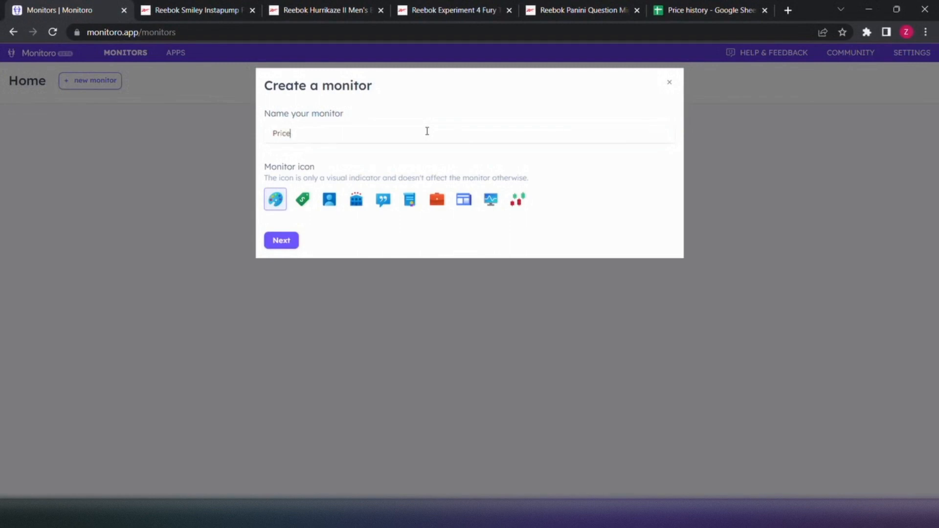
left_click(282, 240)
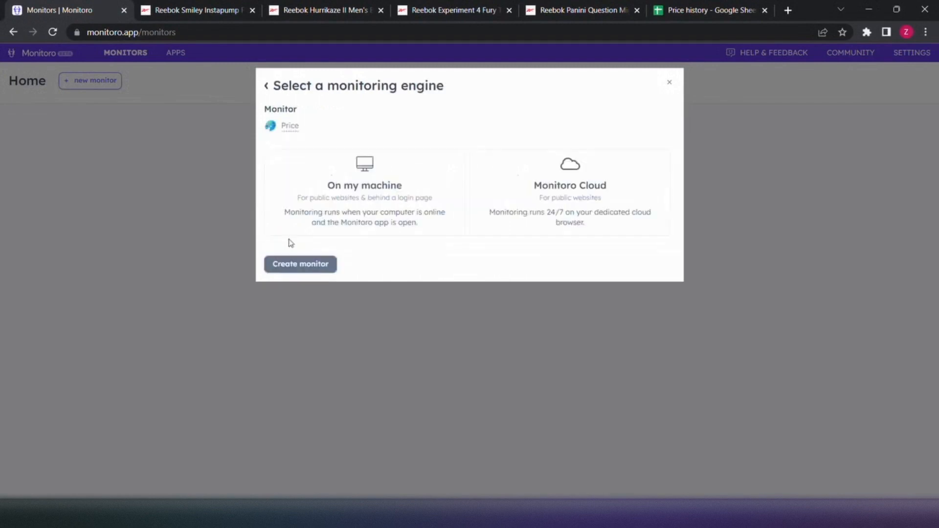
left_click(343, 195)
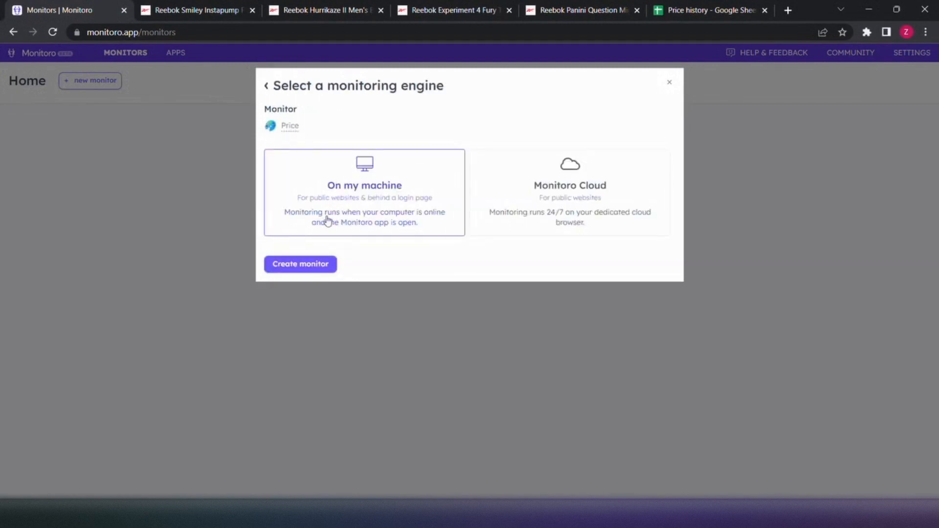
left_click(297, 266)
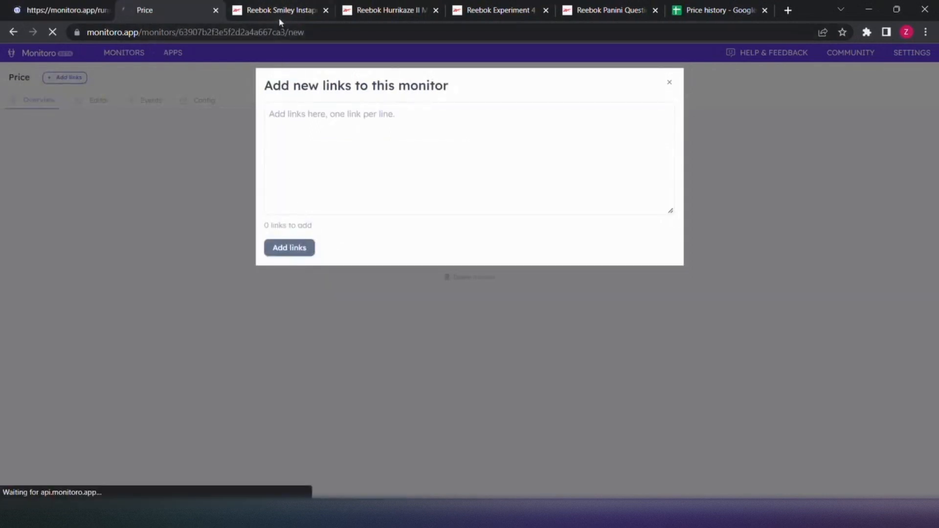
left_click(278, 17)
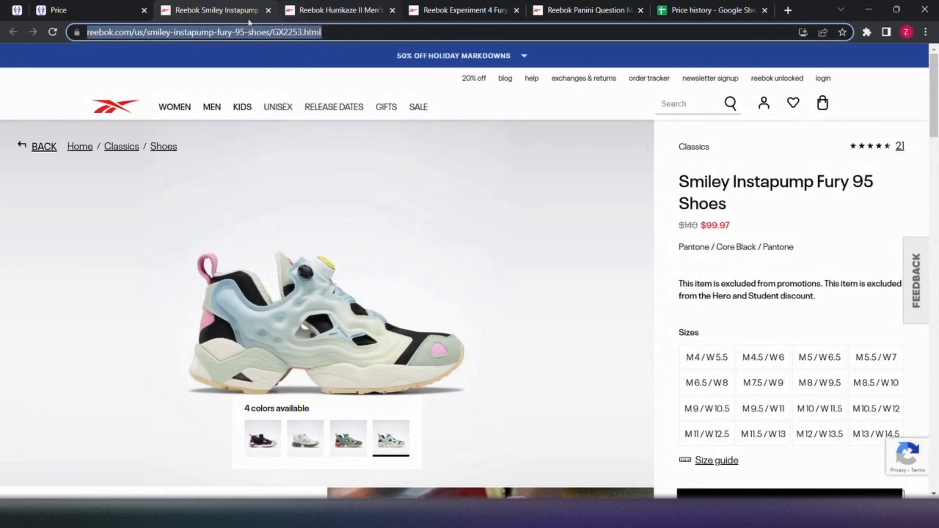
left_click(96, 11)
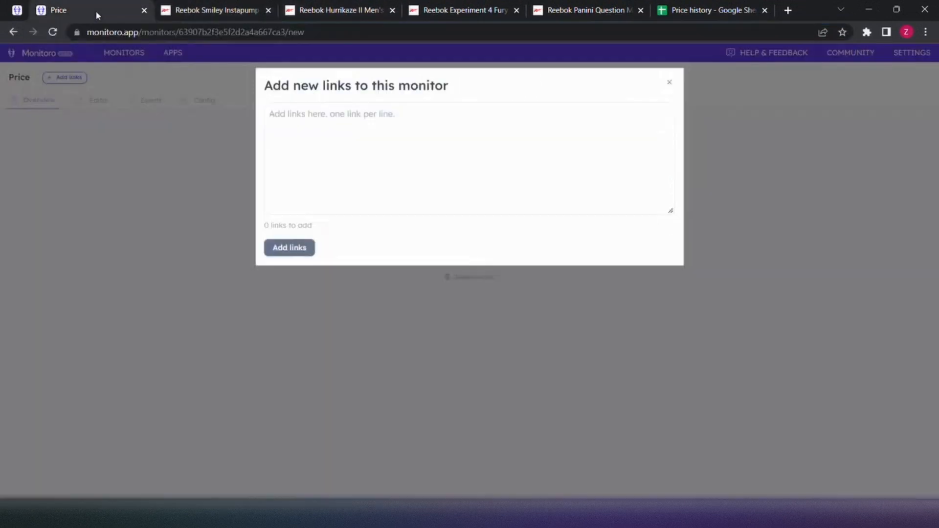
left_click(349, 120)
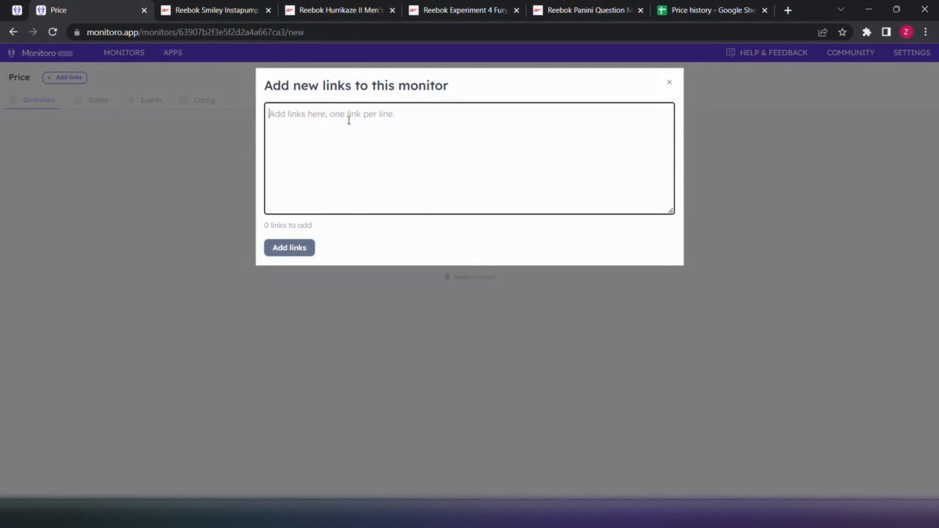
type("https://www.reebok.com/us/smiley-instapump-fury-95-shoes/GX2253.html")
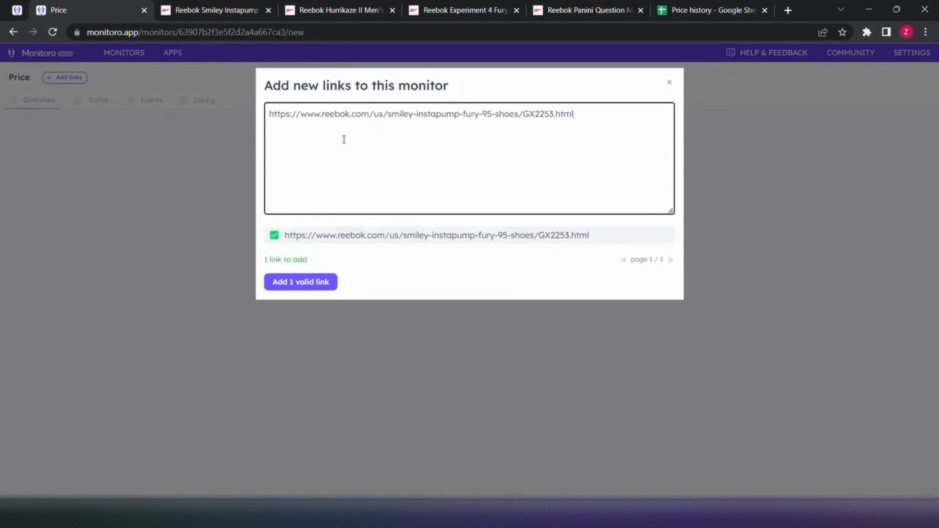
left_click(303, 287)
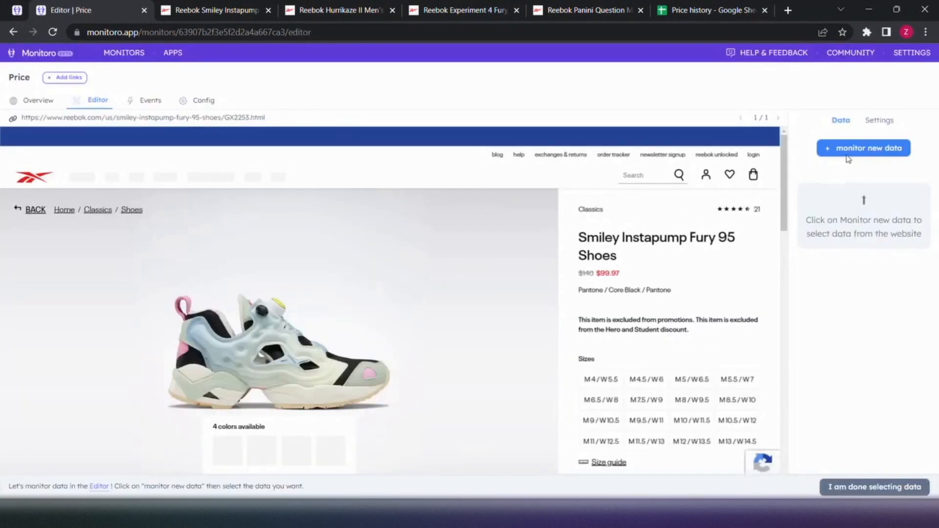
Monitor the product title text "Smiley Instapump Fury 95 Shoes" as a single item named "Name" and save it
left_click(859, 151)
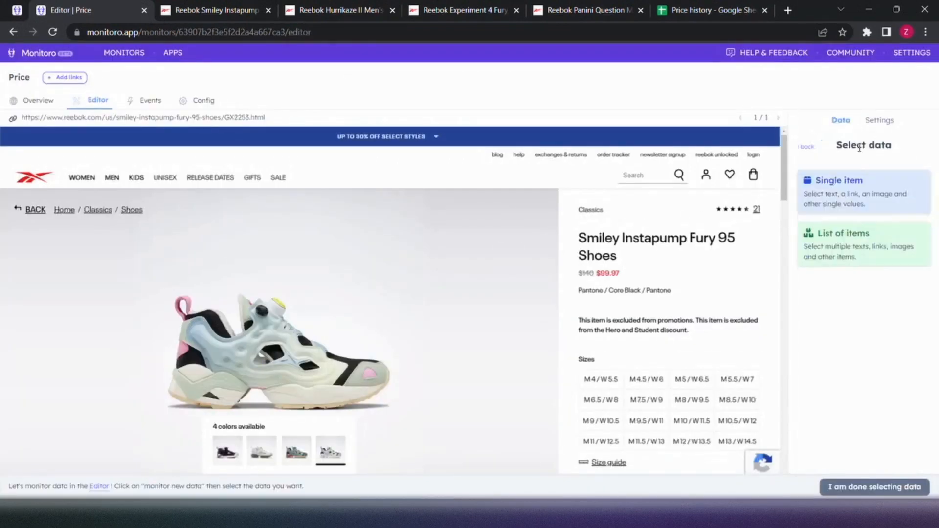
left_click(852, 191)
left_click(672, 236)
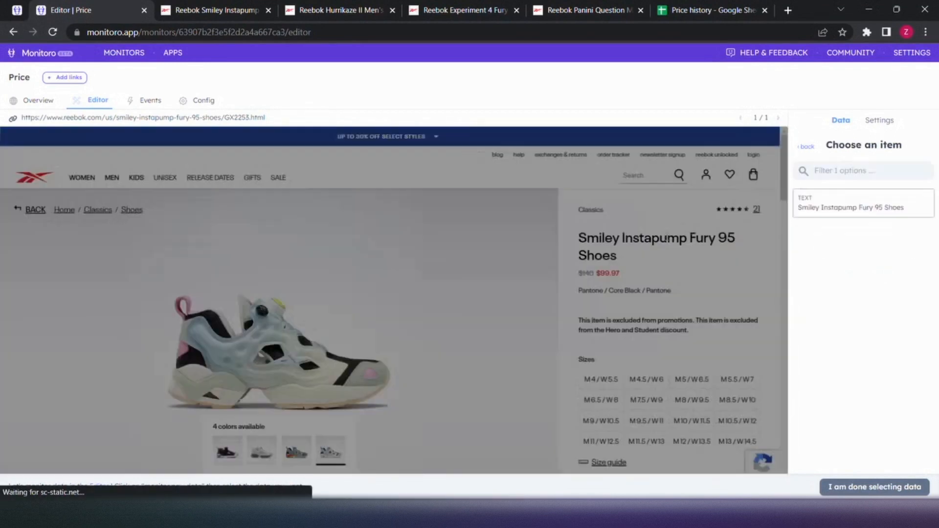
left_click(822, 204)
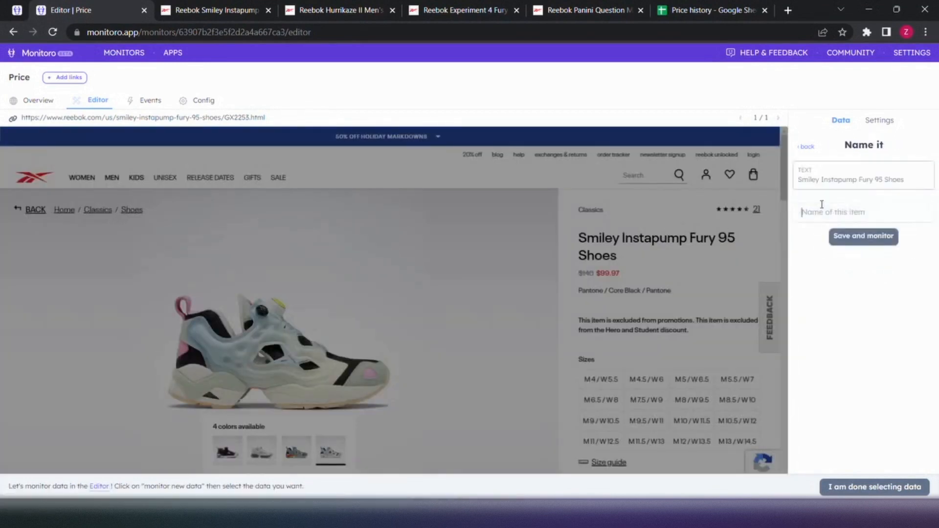
type("Name")
left_click(843, 236)
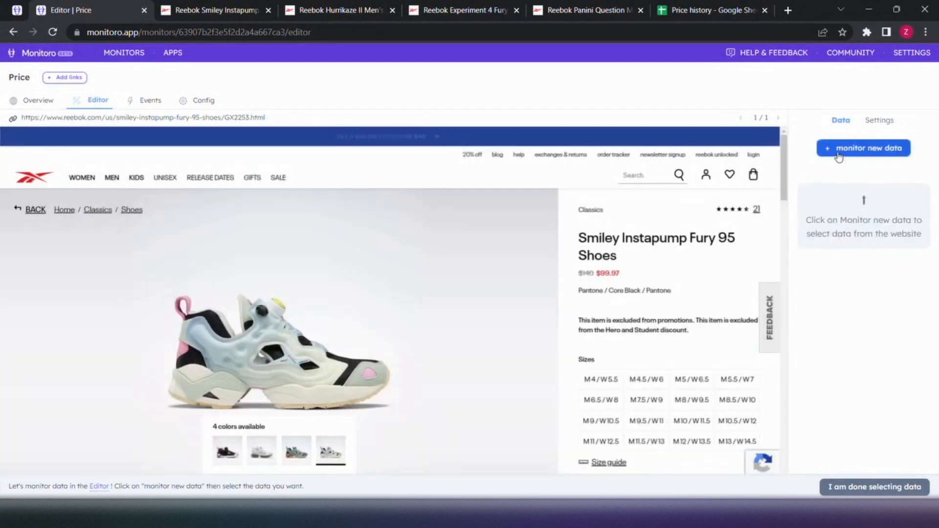
Monitor the shoe's crossed-out $140 price as a single item named "Price" and save it
left_click(838, 153)
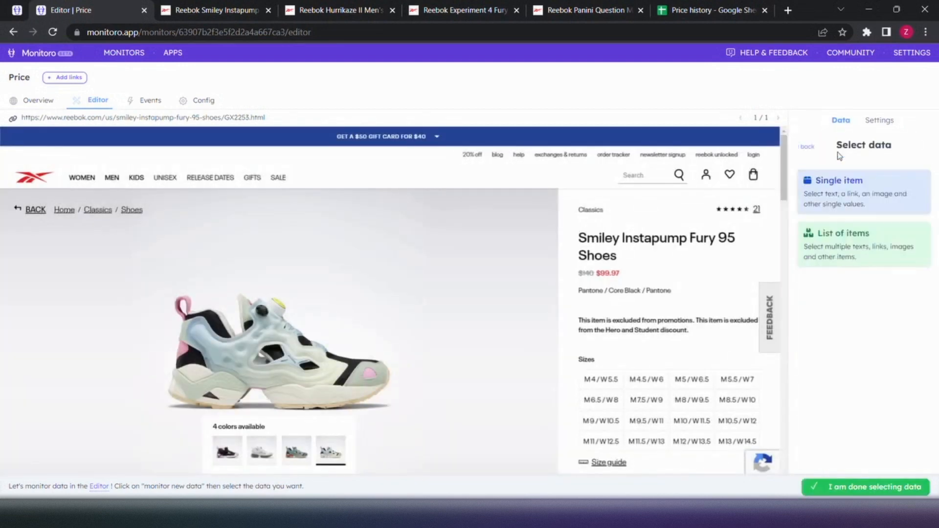
left_click(840, 188)
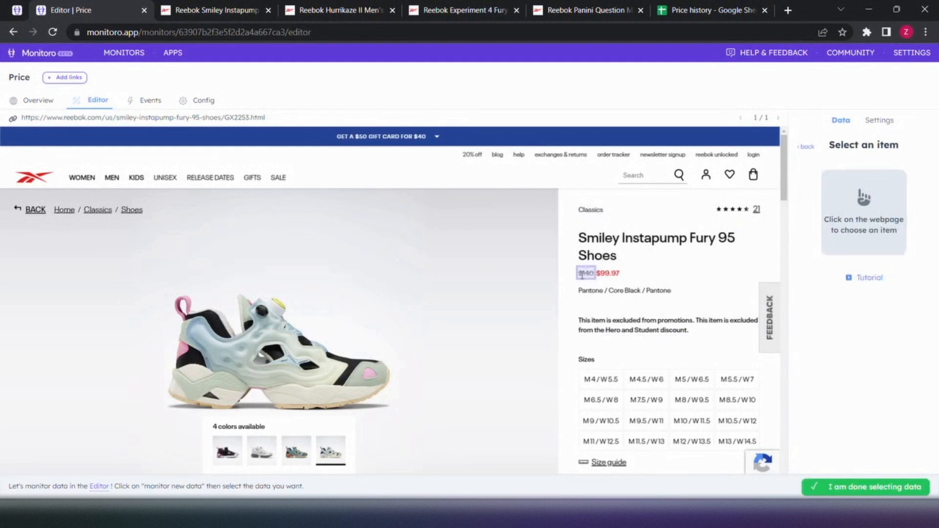
left_click(590, 272)
left_click(849, 213)
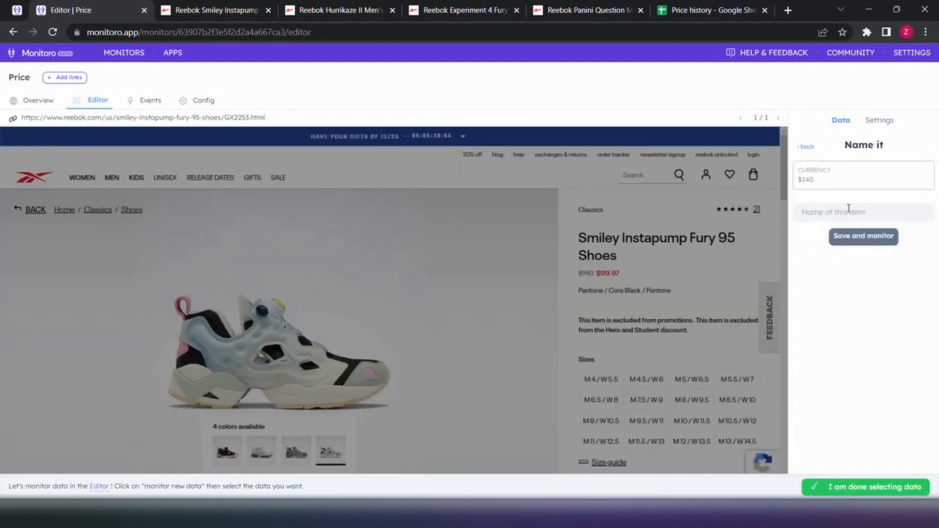
type("Price")
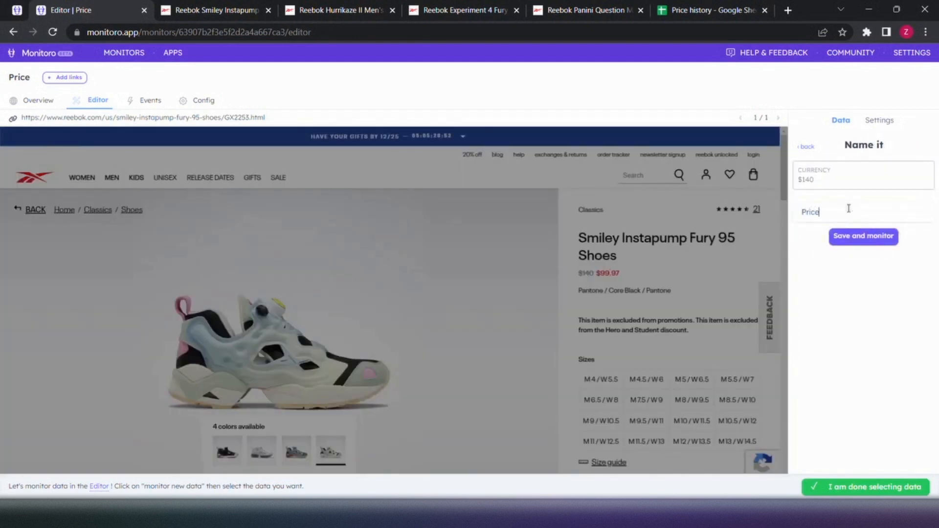
left_click(863, 237)
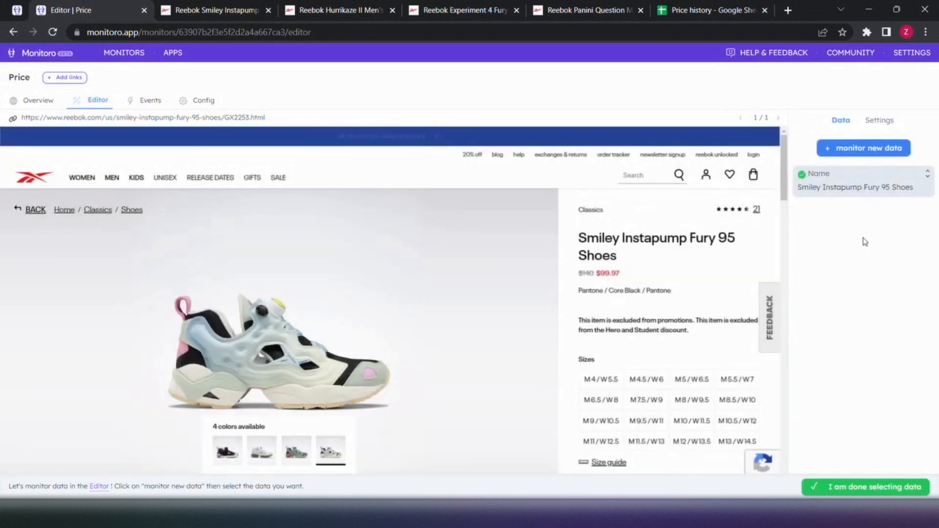
Monitor the colour text "Pantone / Core Black / Pantone" as a single item named "Variant" and save it
left_click(848, 148)
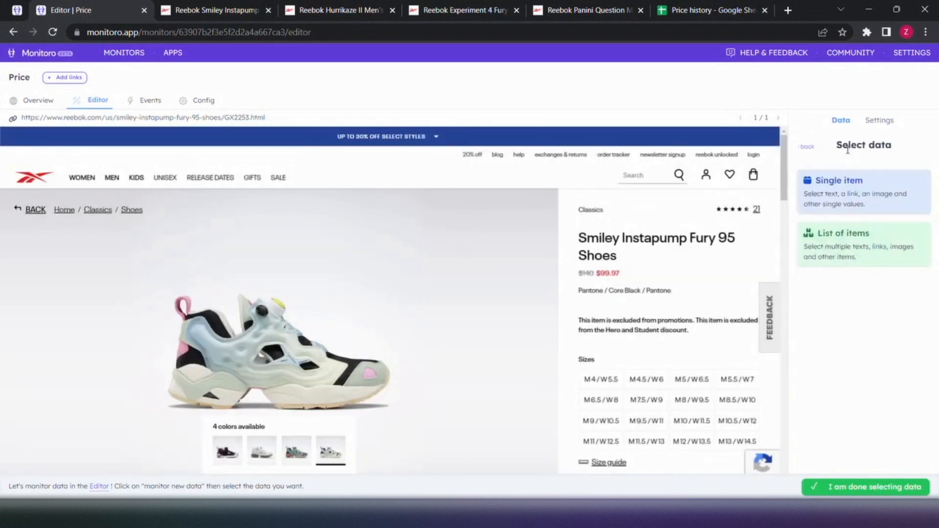
left_click(814, 205)
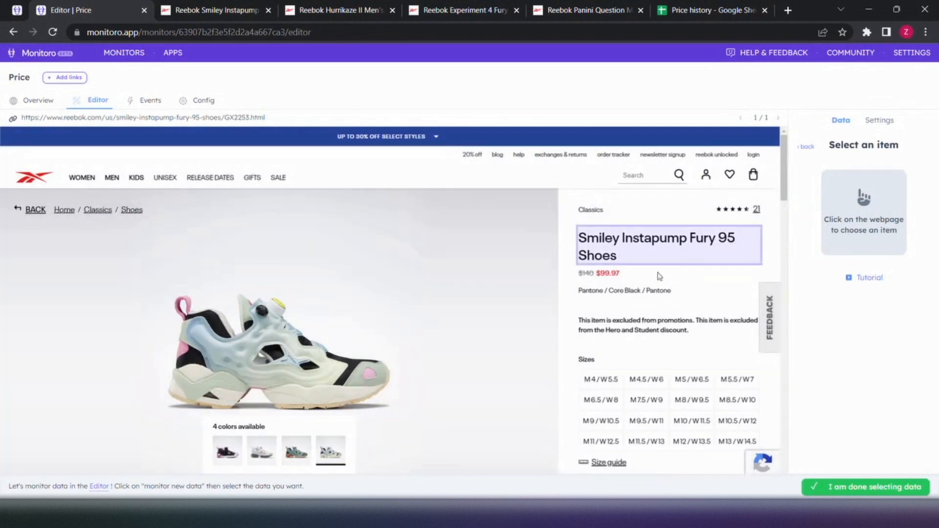
left_click(634, 291)
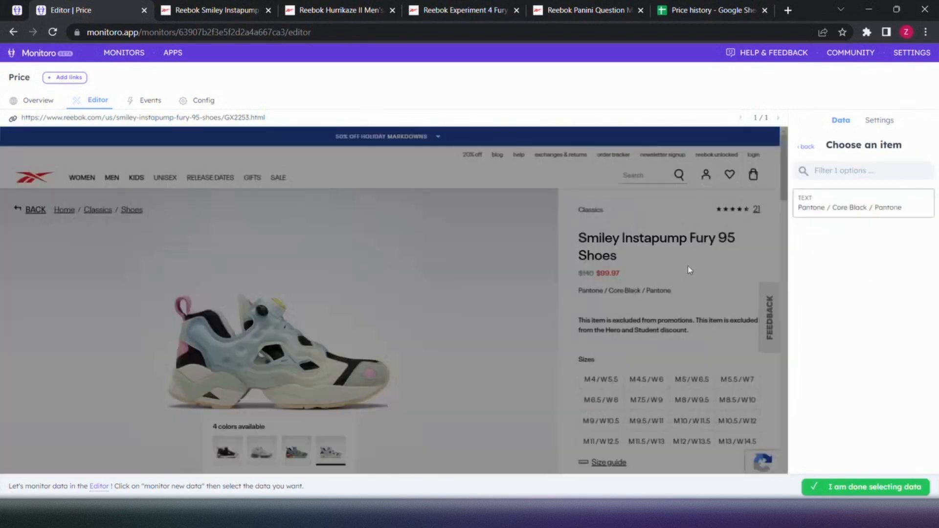
left_click(826, 203)
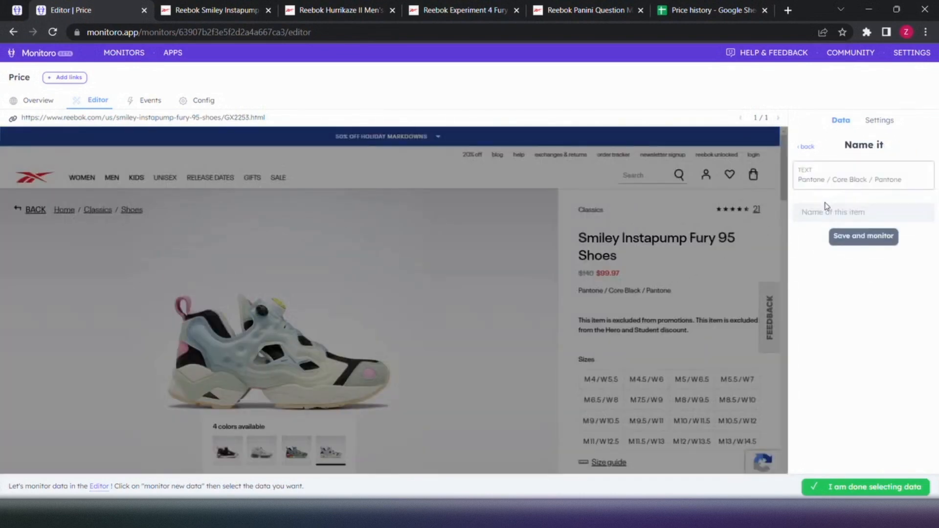
left_click(826, 213)
type("Vor")
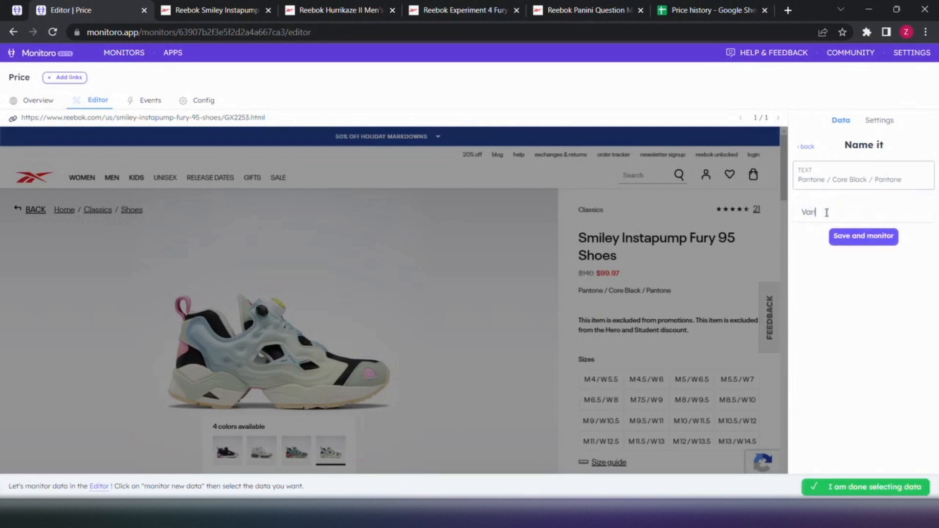
type("iant")
left_click(851, 236)
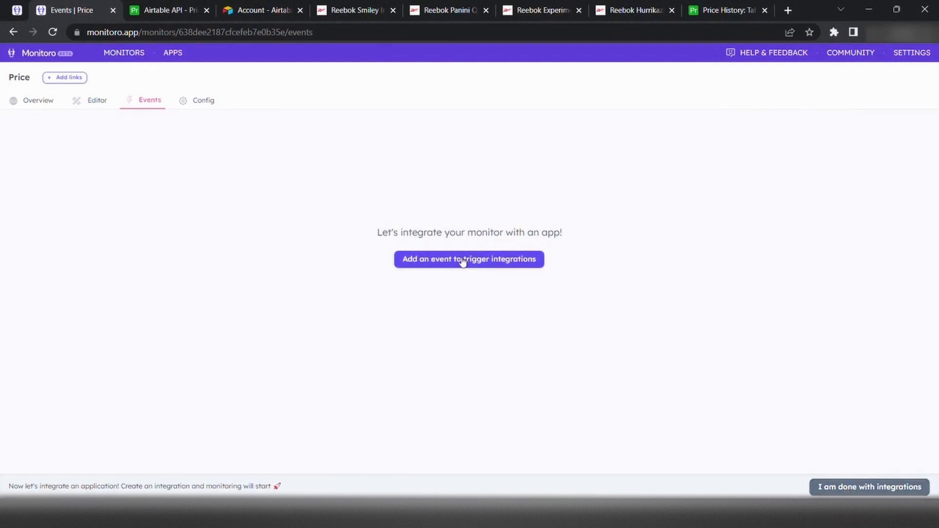
Add an event to the Price monitor with the condition that the Price column changes
left_click(461, 263)
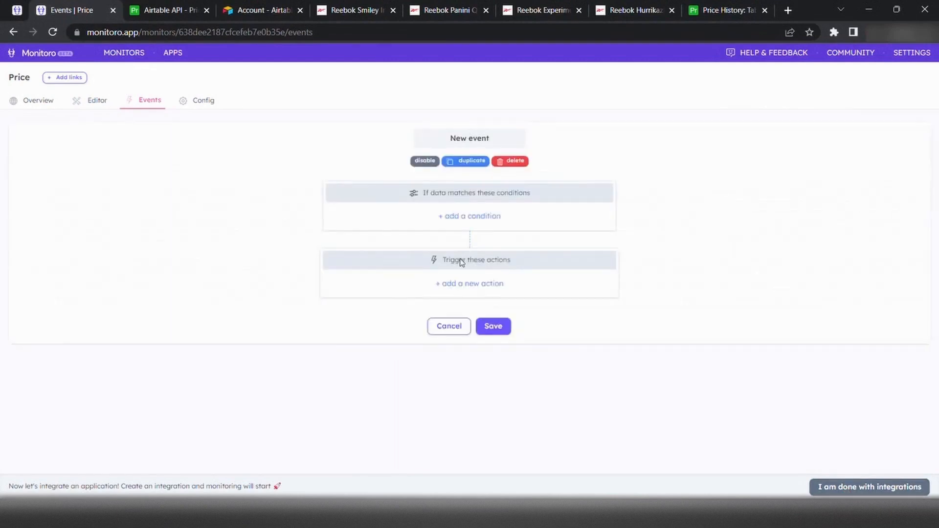
left_click(475, 222)
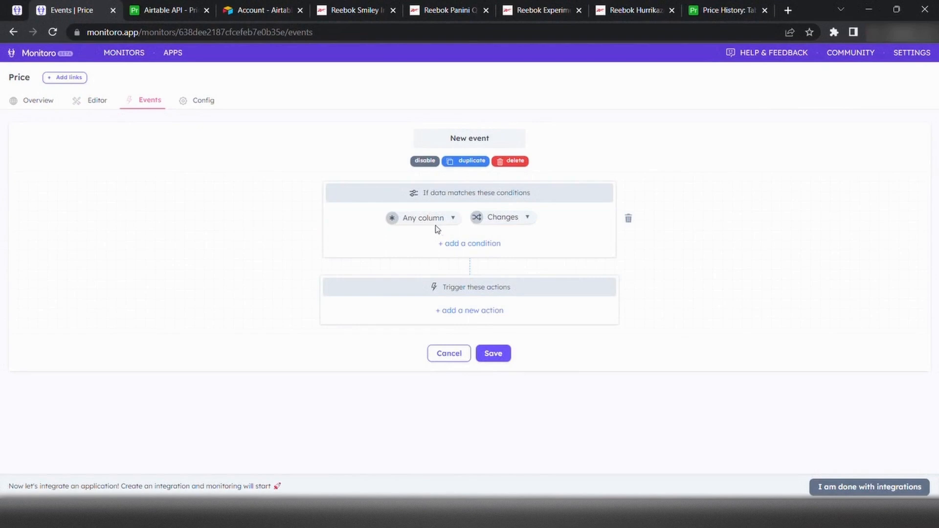
left_click(437, 223)
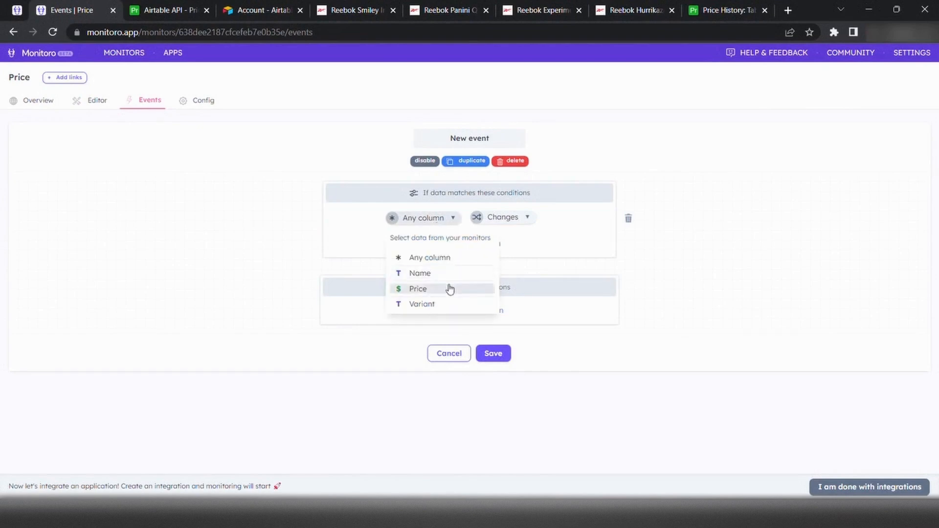
left_click(449, 287)
Add an "Insert a new row" action to the event using the Airtable account "Monitoro Demo"
left_click(460, 311)
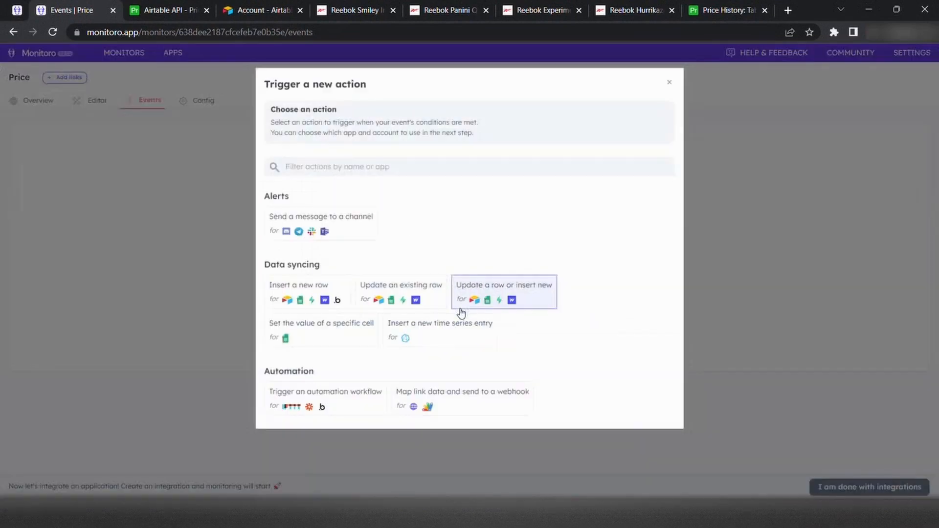
left_click(305, 285)
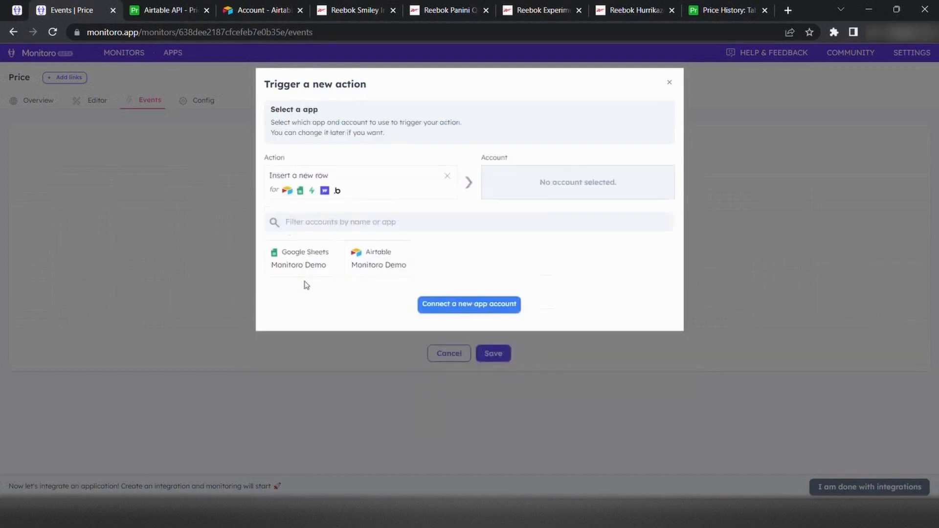
left_click(359, 274)
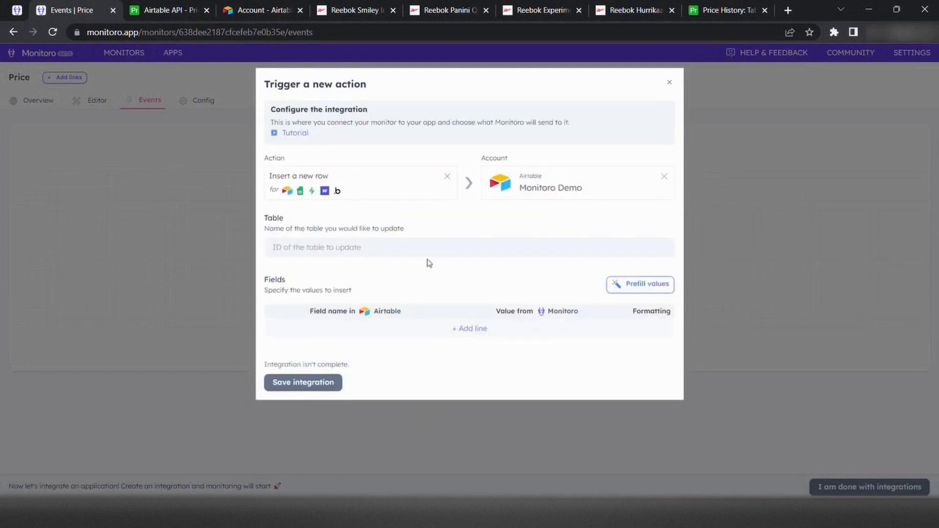
Look up the table name in the Airtable Price History base and set the action's table to "Table 1"
left_click(444, 248)
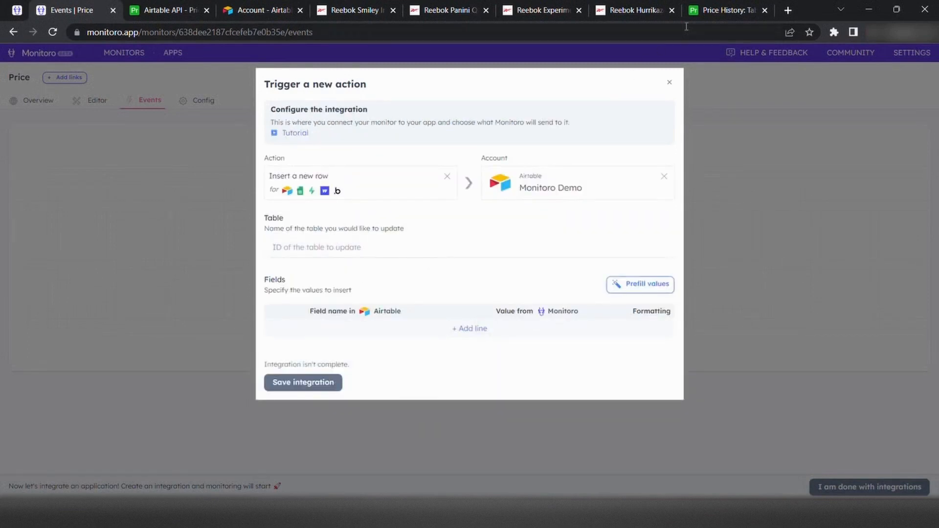
left_click(716, 11)
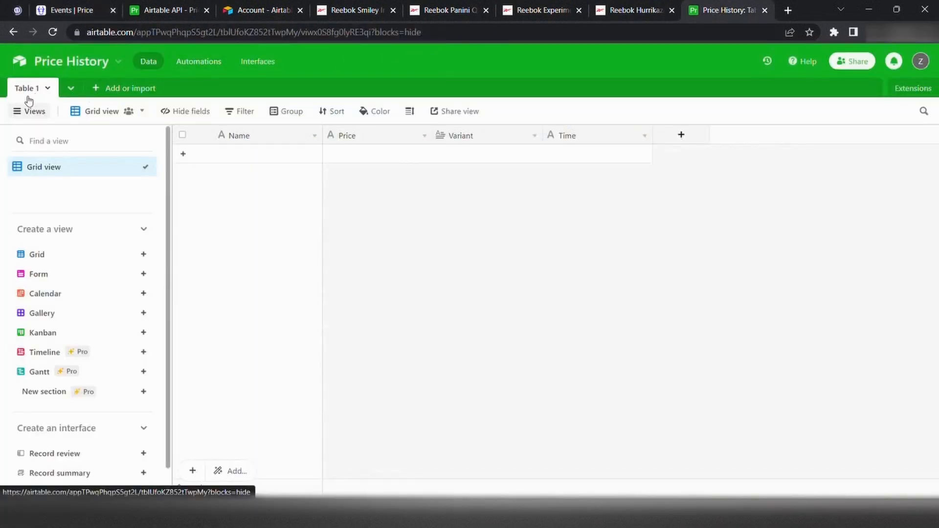
left_click(57, 12)
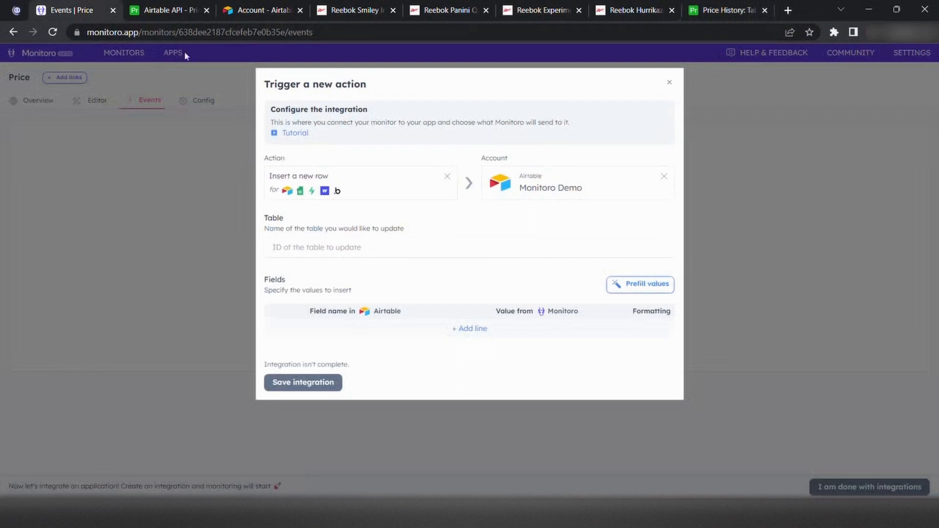
type("Table 1")
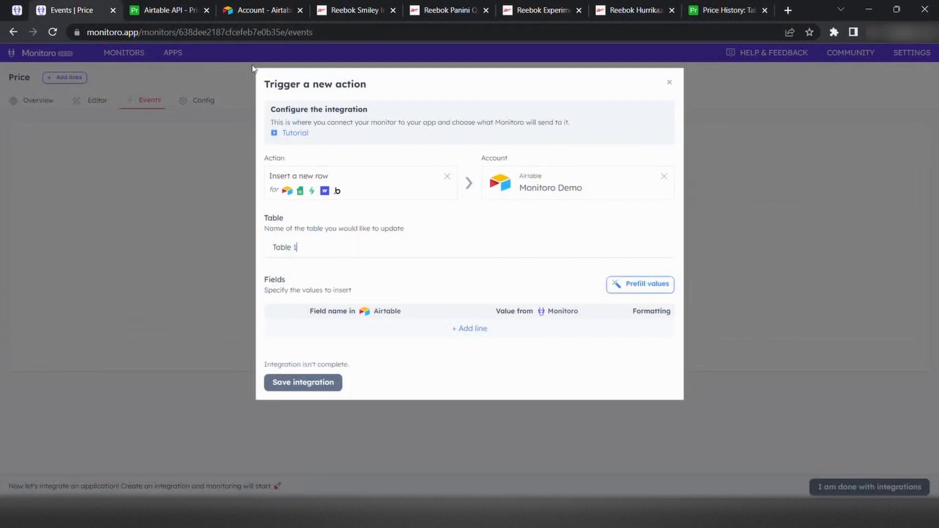
Add four Airtable field lines to the action, named Name, Price, Variant and Time
left_click(352, 335)
type("Na")
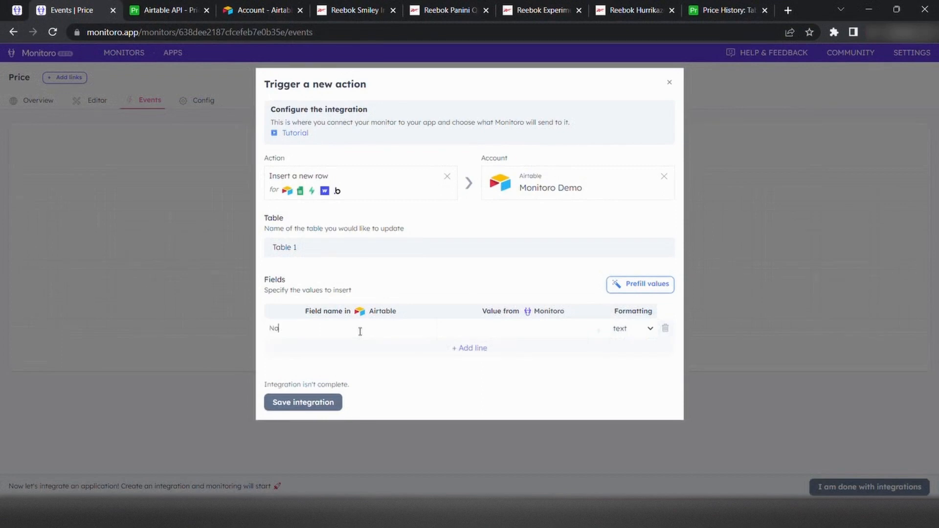
type("me")
left_click(454, 349)
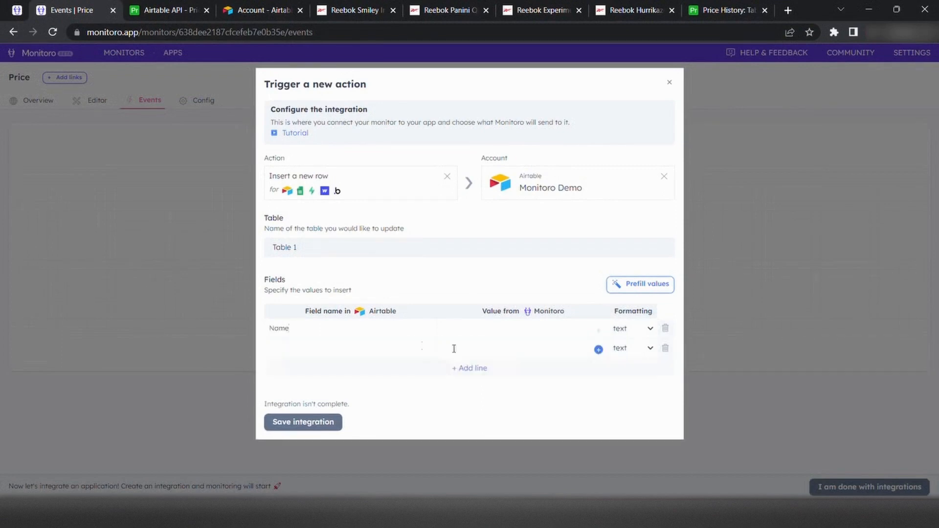
left_click(422, 346)
left_click(457, 367)
left_click(424, 368)
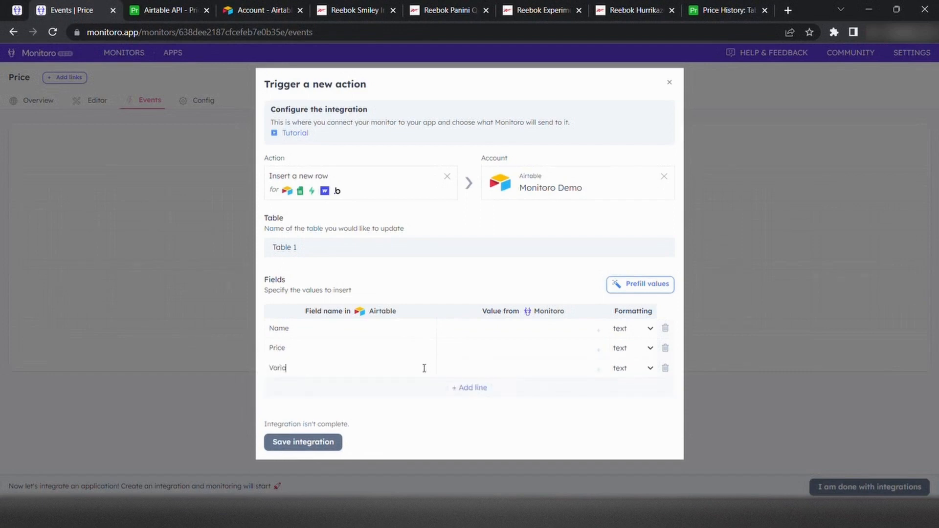
left_click(475, 389)
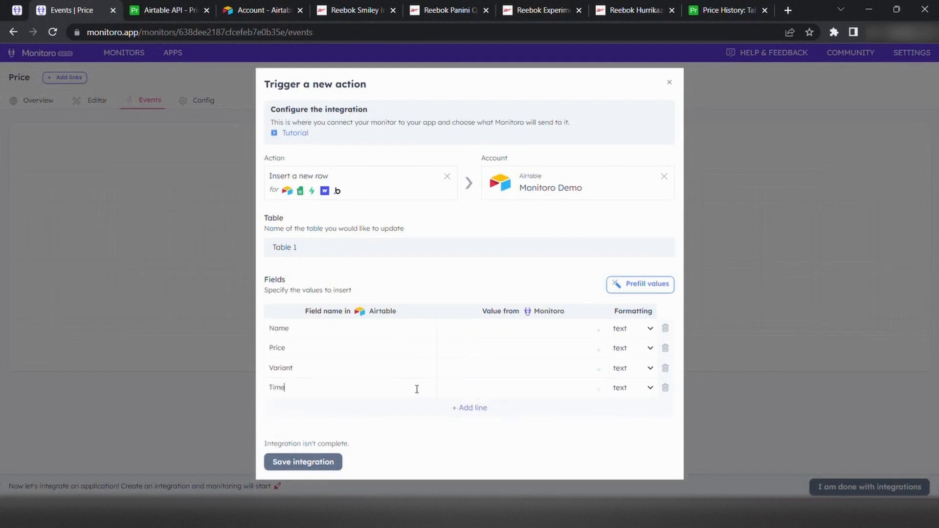
Map the Name, Price, Variant and Time fields to the monitor's Name, Price, Variant and Extraction time, and save the integration
left_click(599, 330)
left_click(544, 370)
left_click(598, 349)
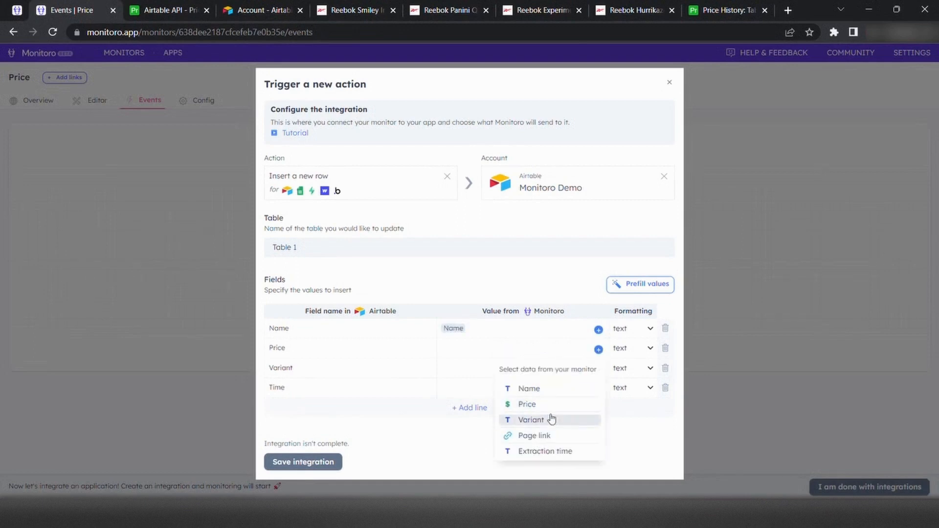
left_click(556, 405)
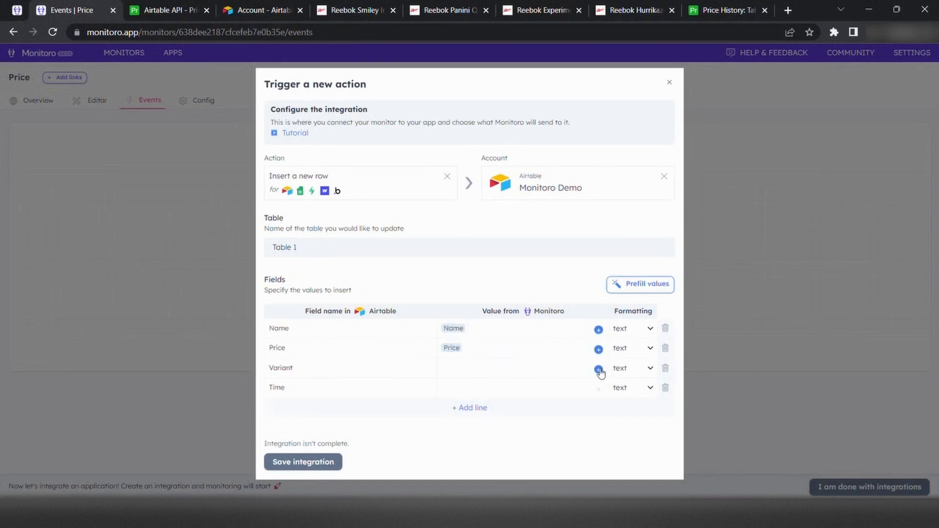
left_click(599, 371)
left_click(542, 443)
left_click(597, 390)
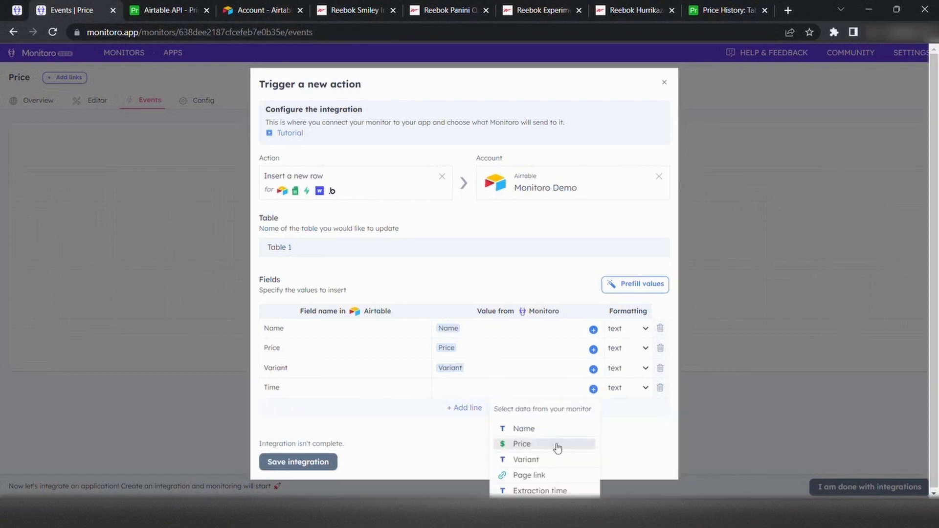
left_click(533, 491)
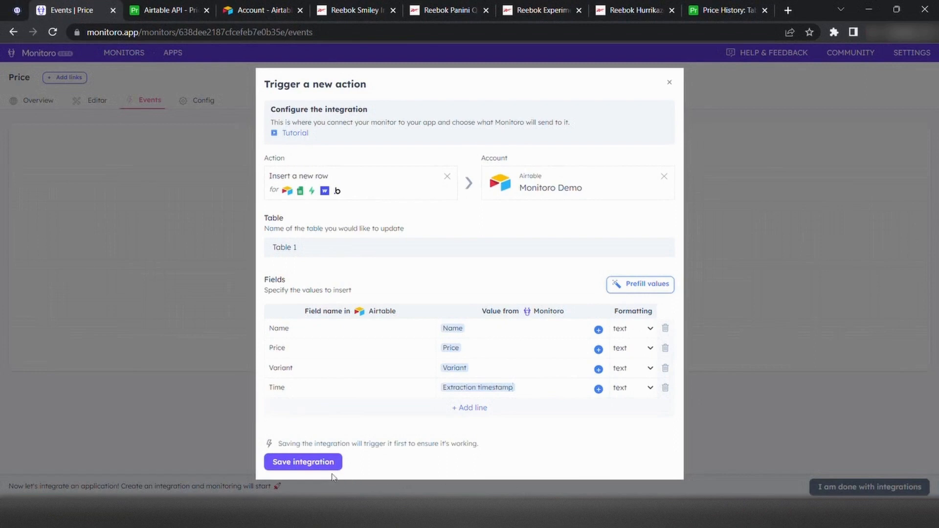
left_click(297, 464)
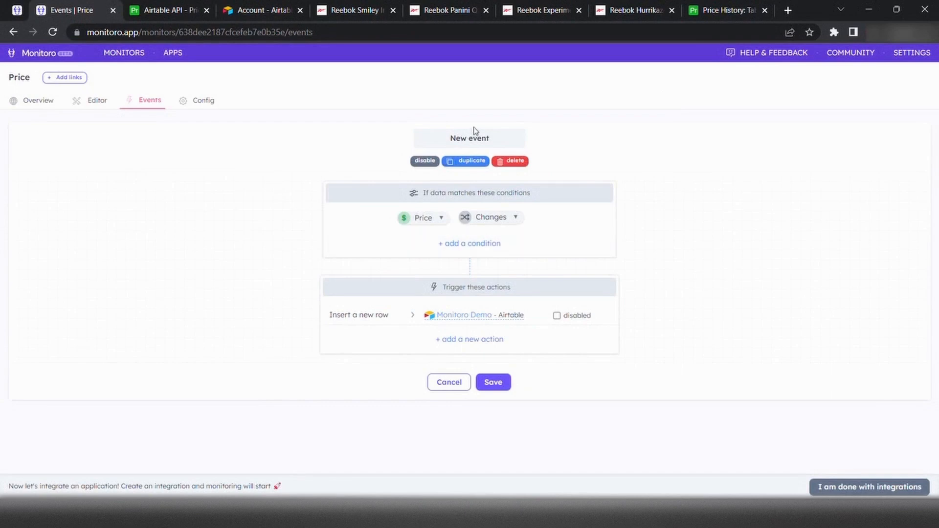
Rename the new event "Price History" and save it
left_click(488, 143)
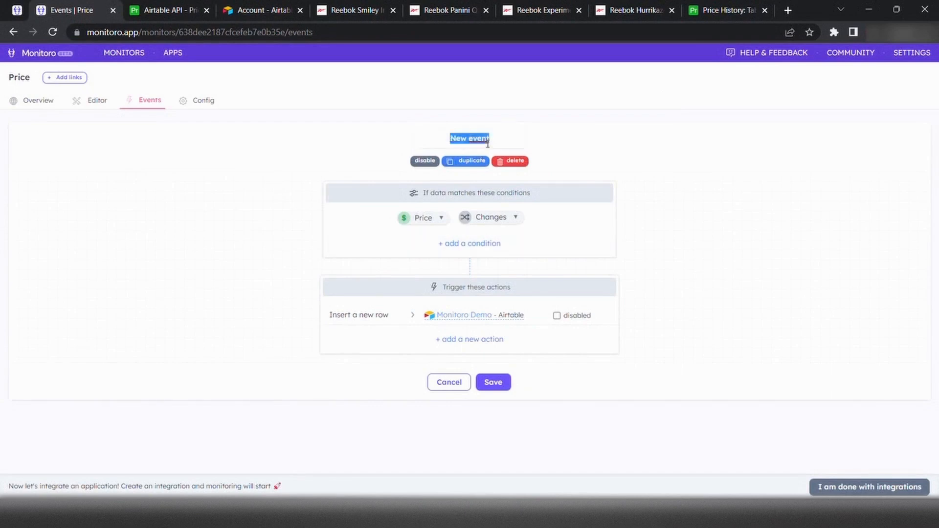
type("Price H")
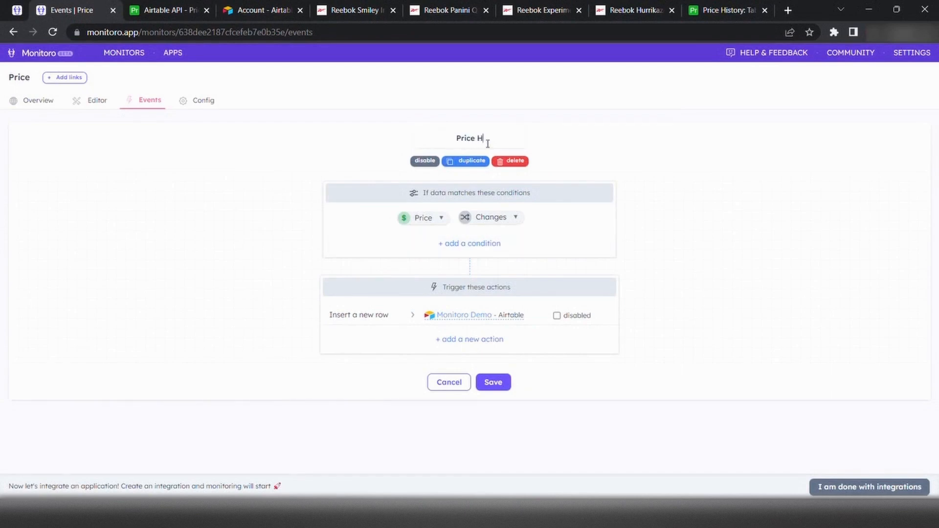
type("istory")
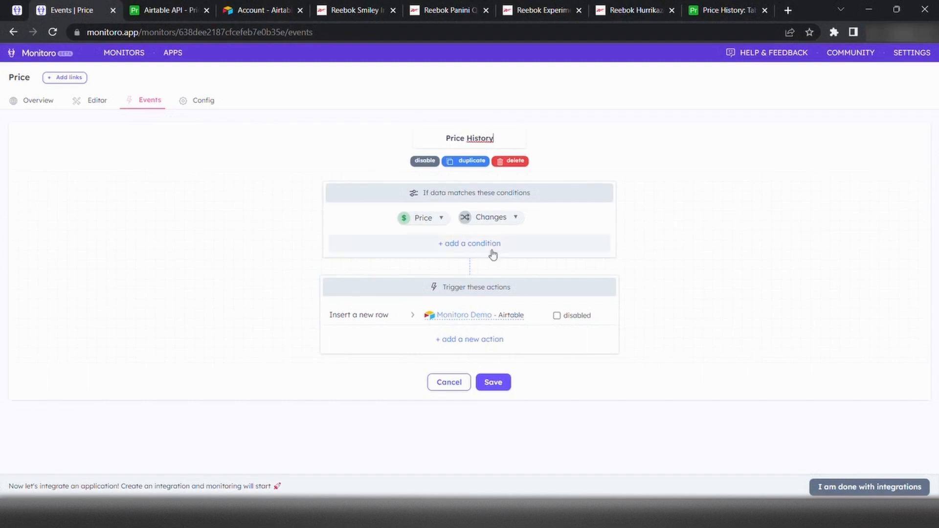
left_click(489, 385)
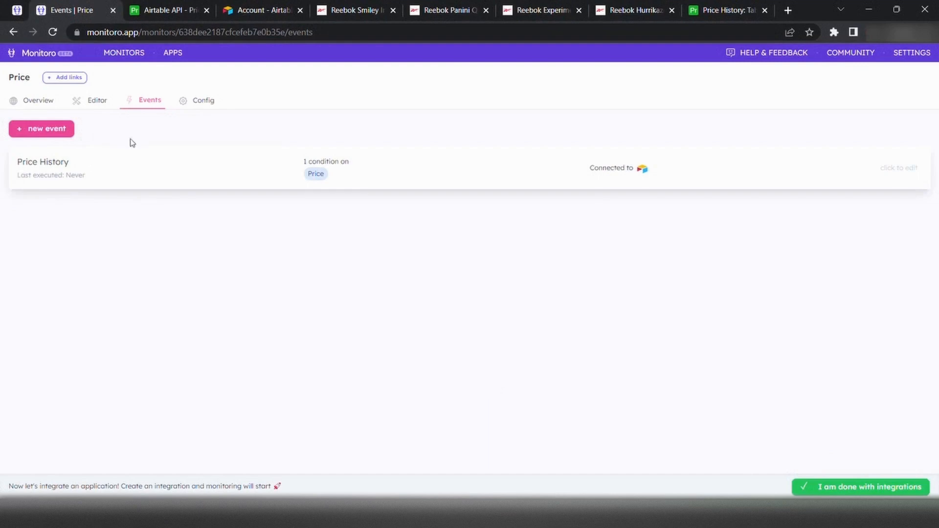
Switch to the Monitoro runner page and check the live activity for the Price monitor
left_click(17, 10)
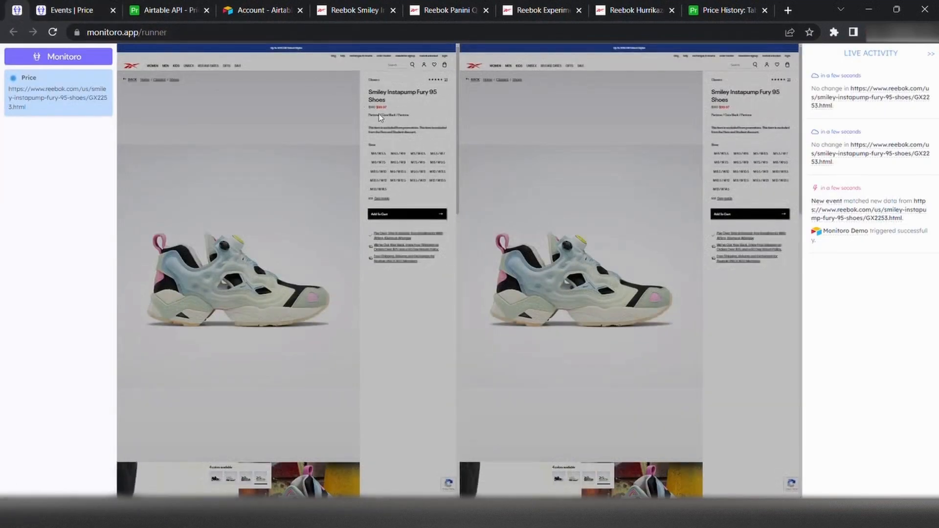
Switch to the Airtable Price History table and check for the row inserted by the monitor
left_click(729, 14)
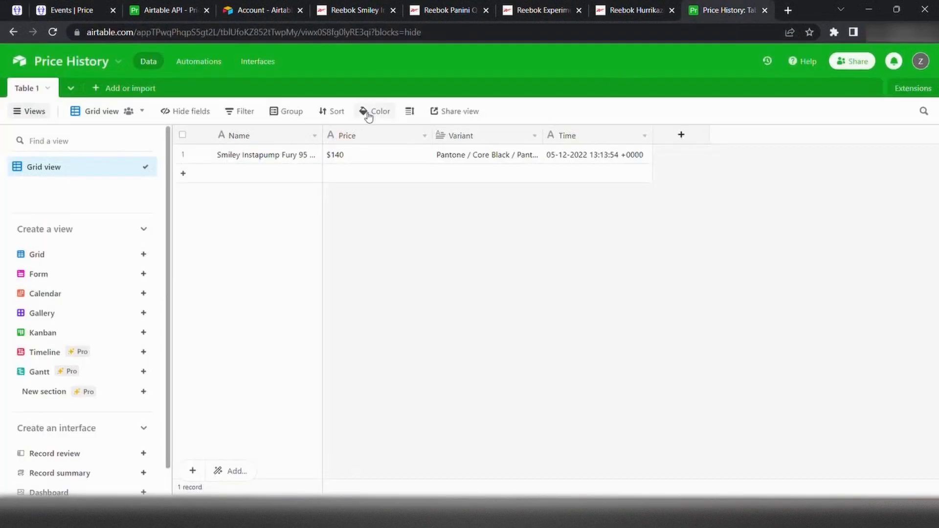
Start adding new links to Monitoro's Price monitor and enter the Reebok Panini Question Mid Basketball Shoes page URL as the first link
left_click(79, 9)
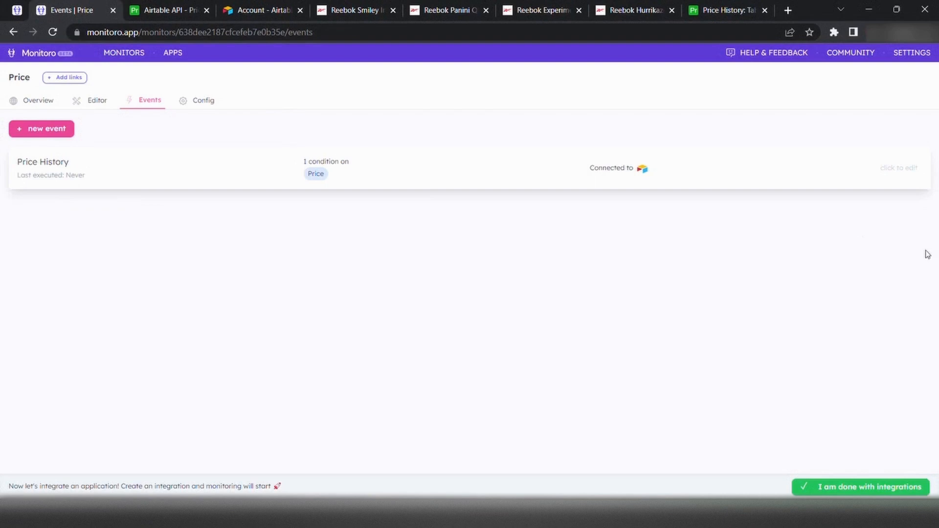
left_click(53, 79)
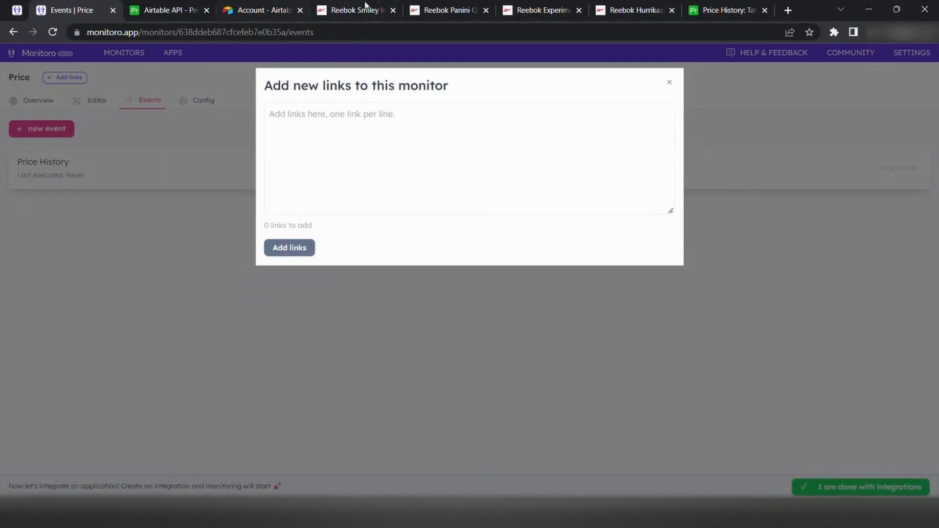
left_click(439, 10)
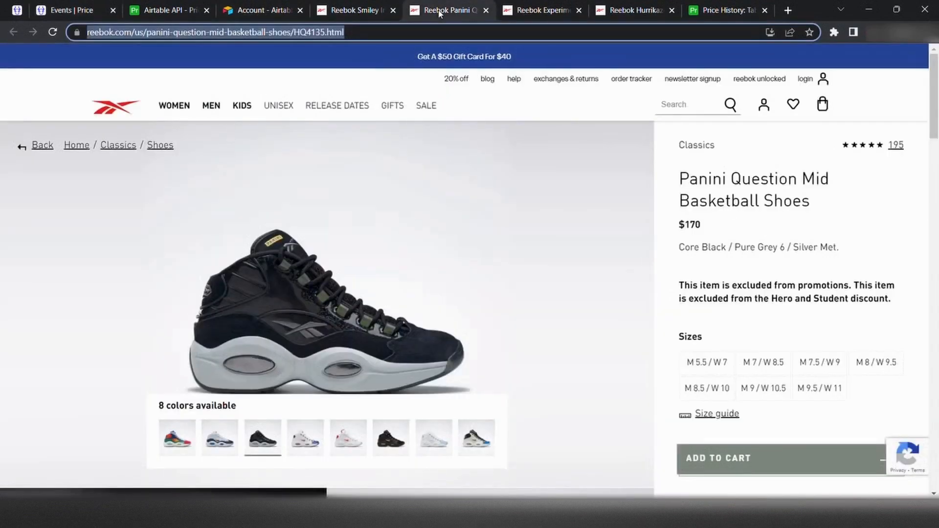
left_click(83, 10)
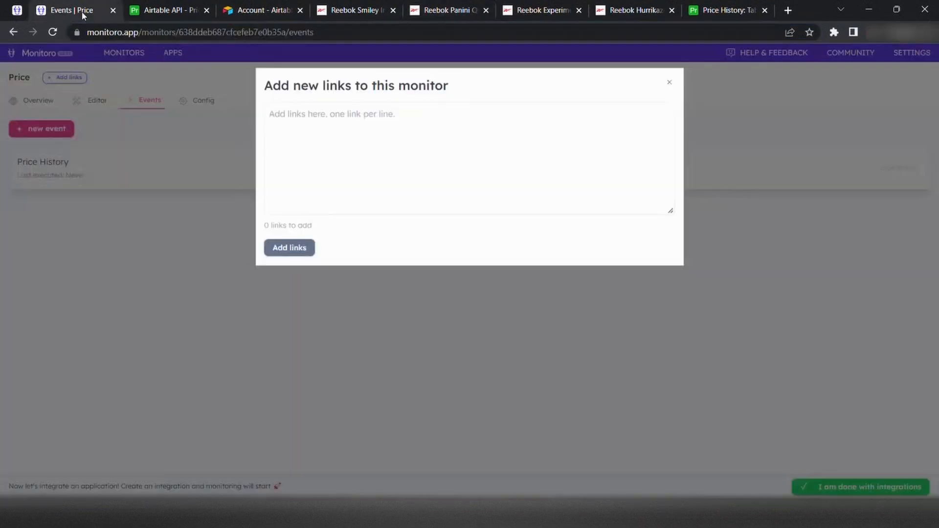
left_click(445, 134)
type("https://www.reebok.com/us/panini-question-mid-basketball-shoes/HQ4135.html")
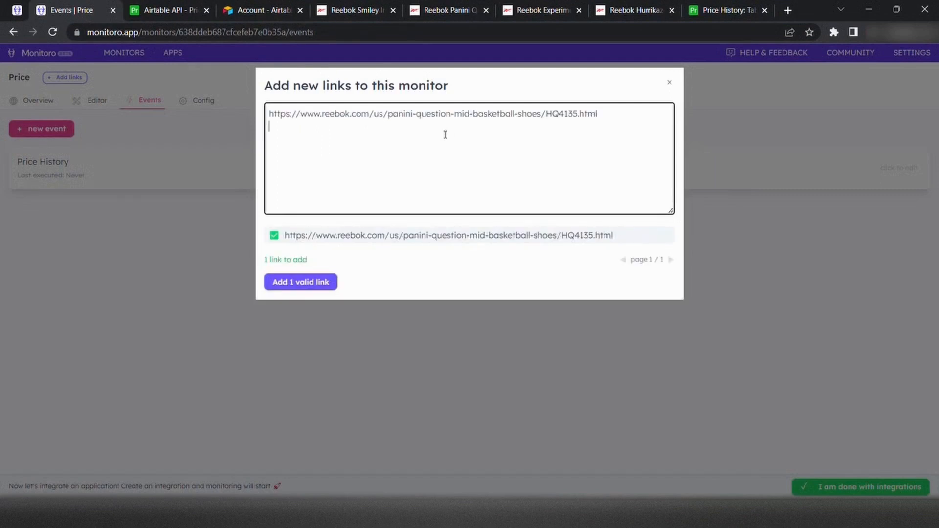
Copy the Experiment 4 Fury Trail by Pyer Moss page URL onto the second line of the monitor's new links
left_click(525, 11)
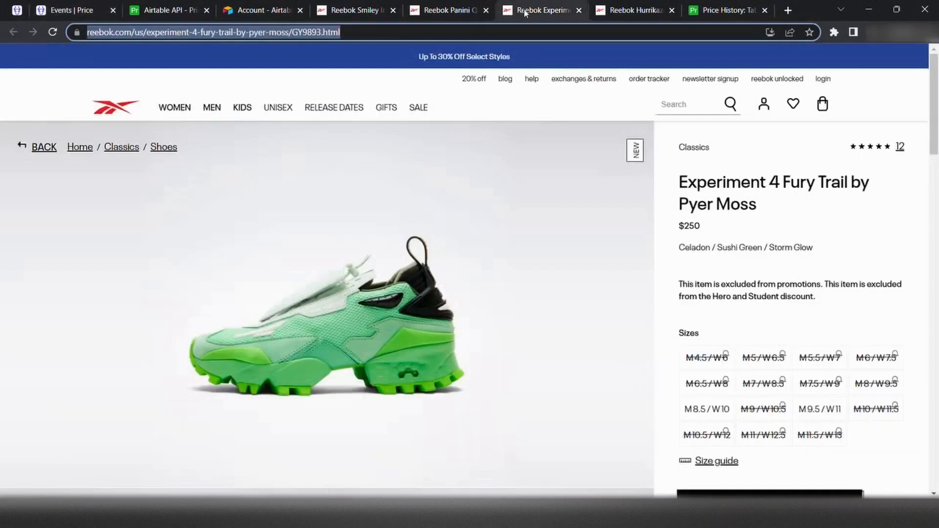
left_click(103, 14)
key("Return")
type("https://www.reebok.com/us/experiment-4-fury-trail-by-pyer-moss/GY9893.html")
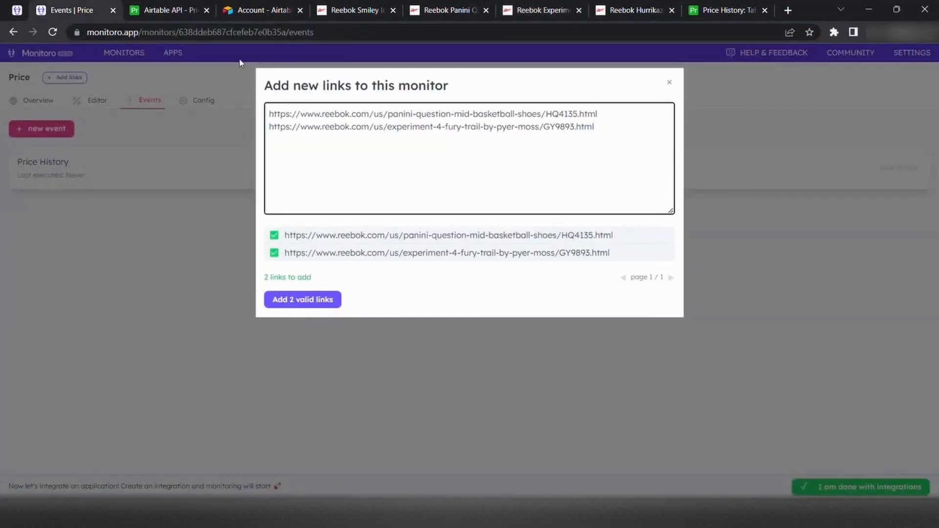
Copy the Hurrikaze II Men's Basketball Shoes page URL onto the third line and add all three links to the monitor
left_click(613, 13)
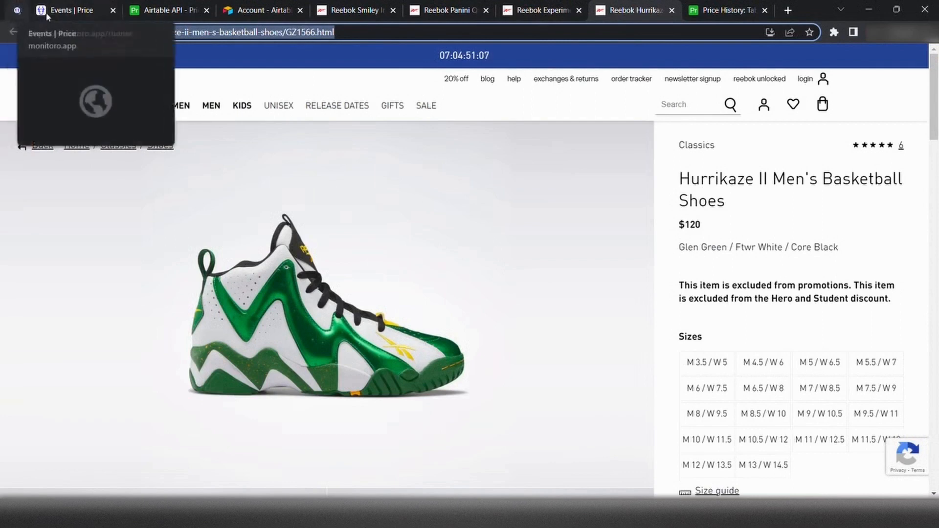
left_click(61, 11)
key("Return")
type("https://www.reebok.com/us/hurrikaze-ii-men-s-basketball-shoes/GZ1566.html")
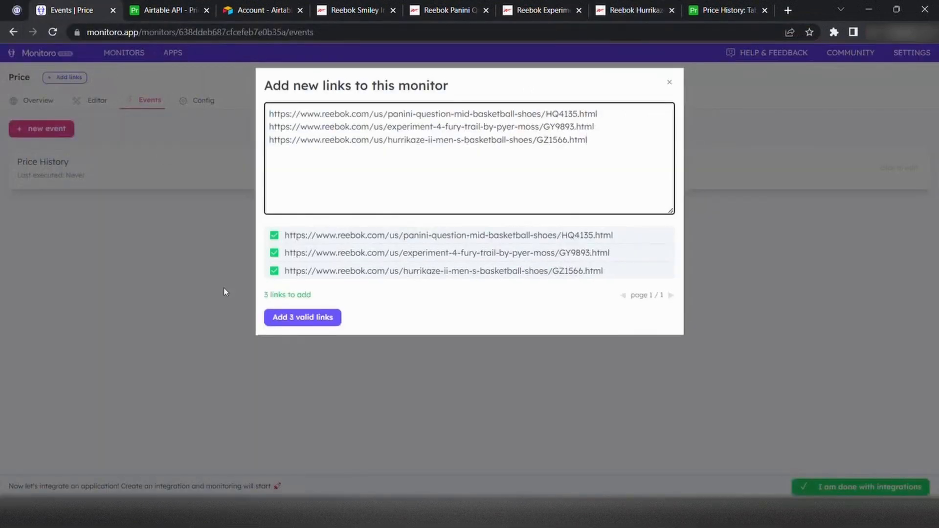
left_click(291, 318)
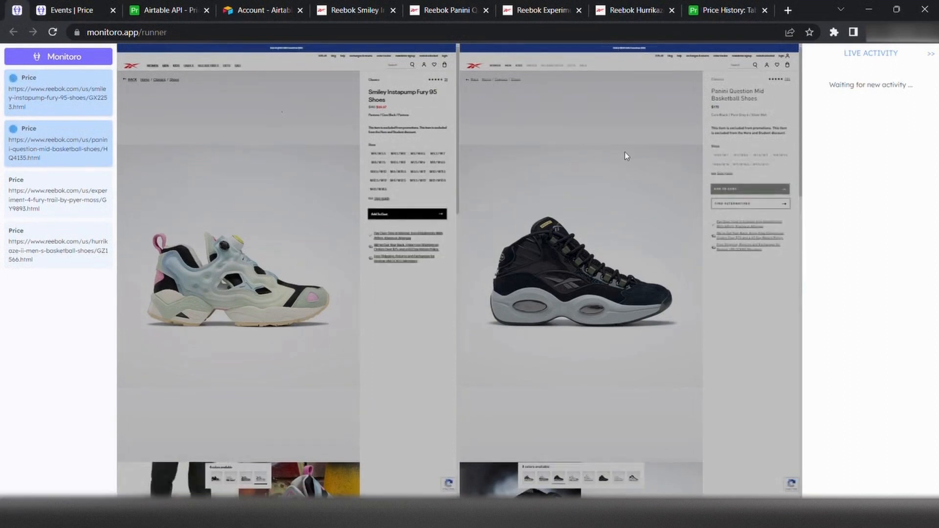
Check the Airtable Price History table for rows from the added shoe links, comparing it with the Monitoro runner's live activity
left_click(729, 18)
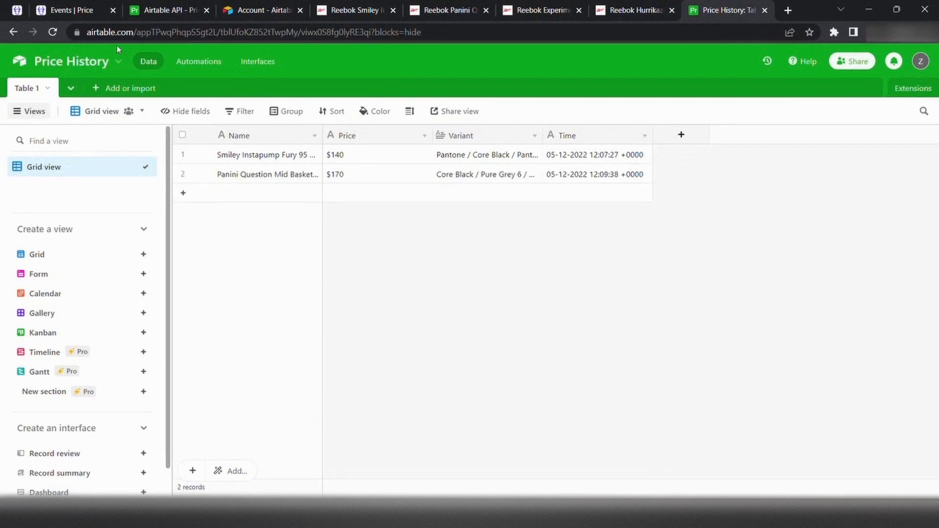
left_click(17, 10)
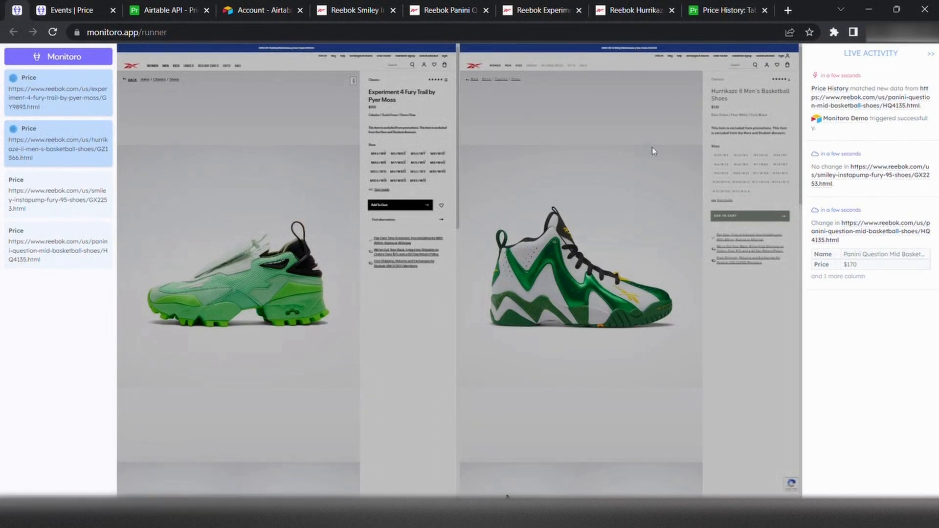
left_click(728, 10)
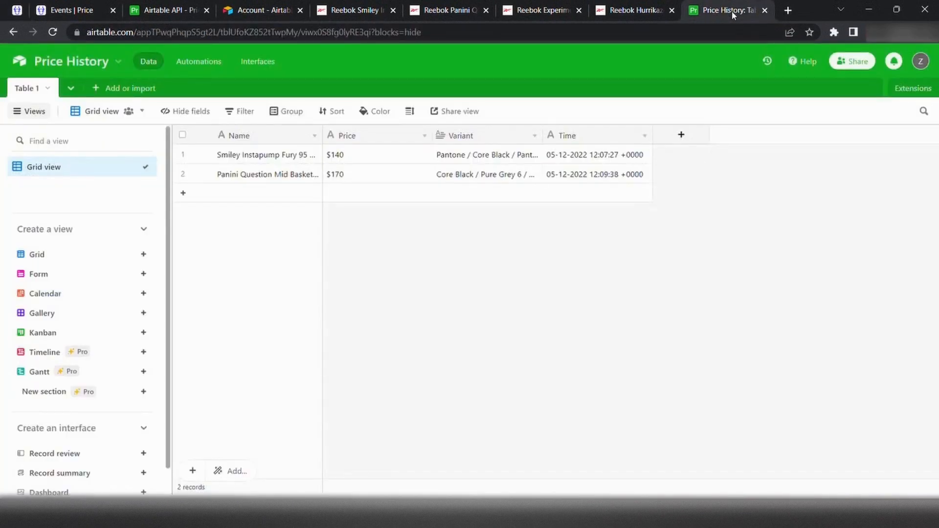
left_click(34, 32)
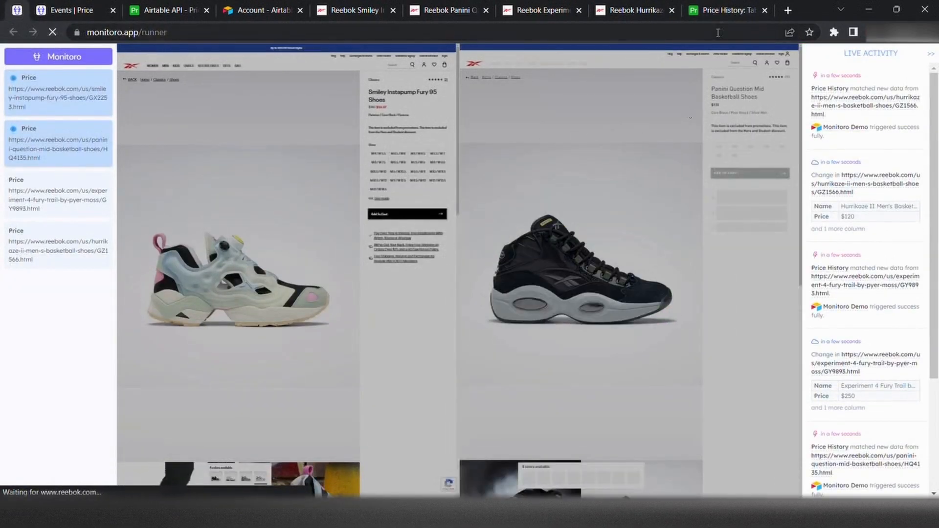
left_click(726, 12)
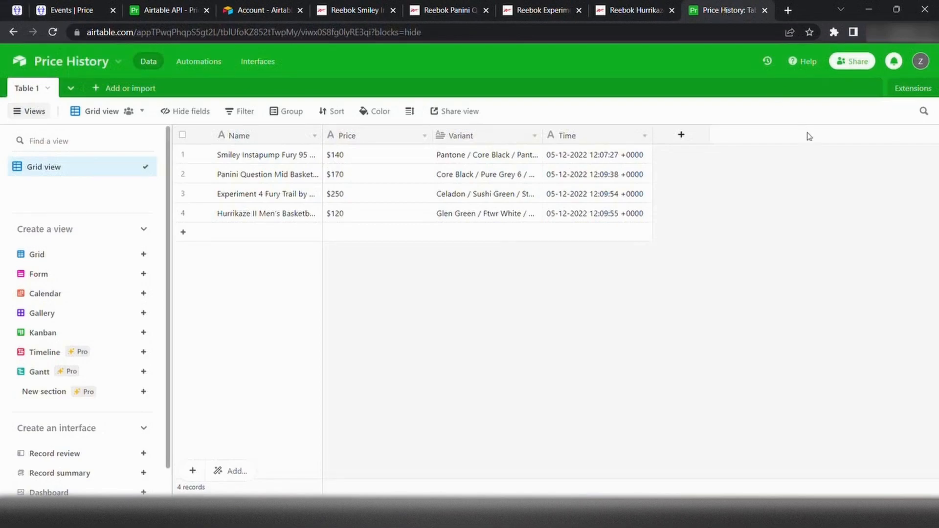